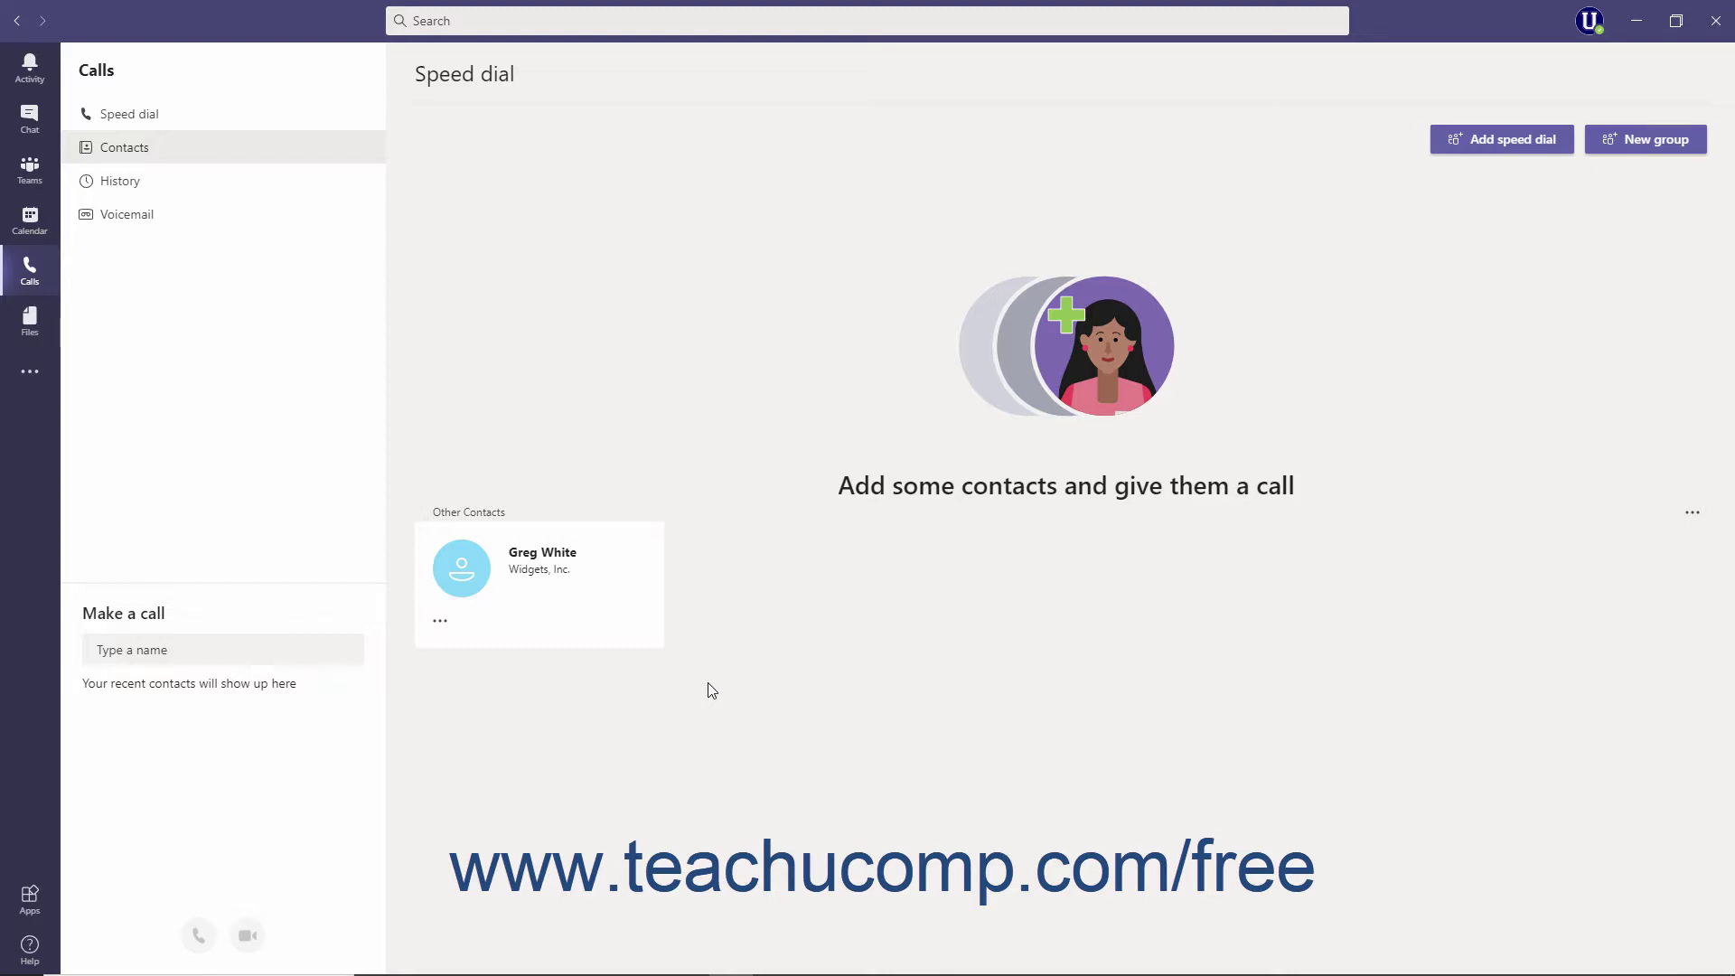
Add the guest account to Contacts by searching part of its e-mail address
{"action": "left_click", "coordinate": [24, 285]}
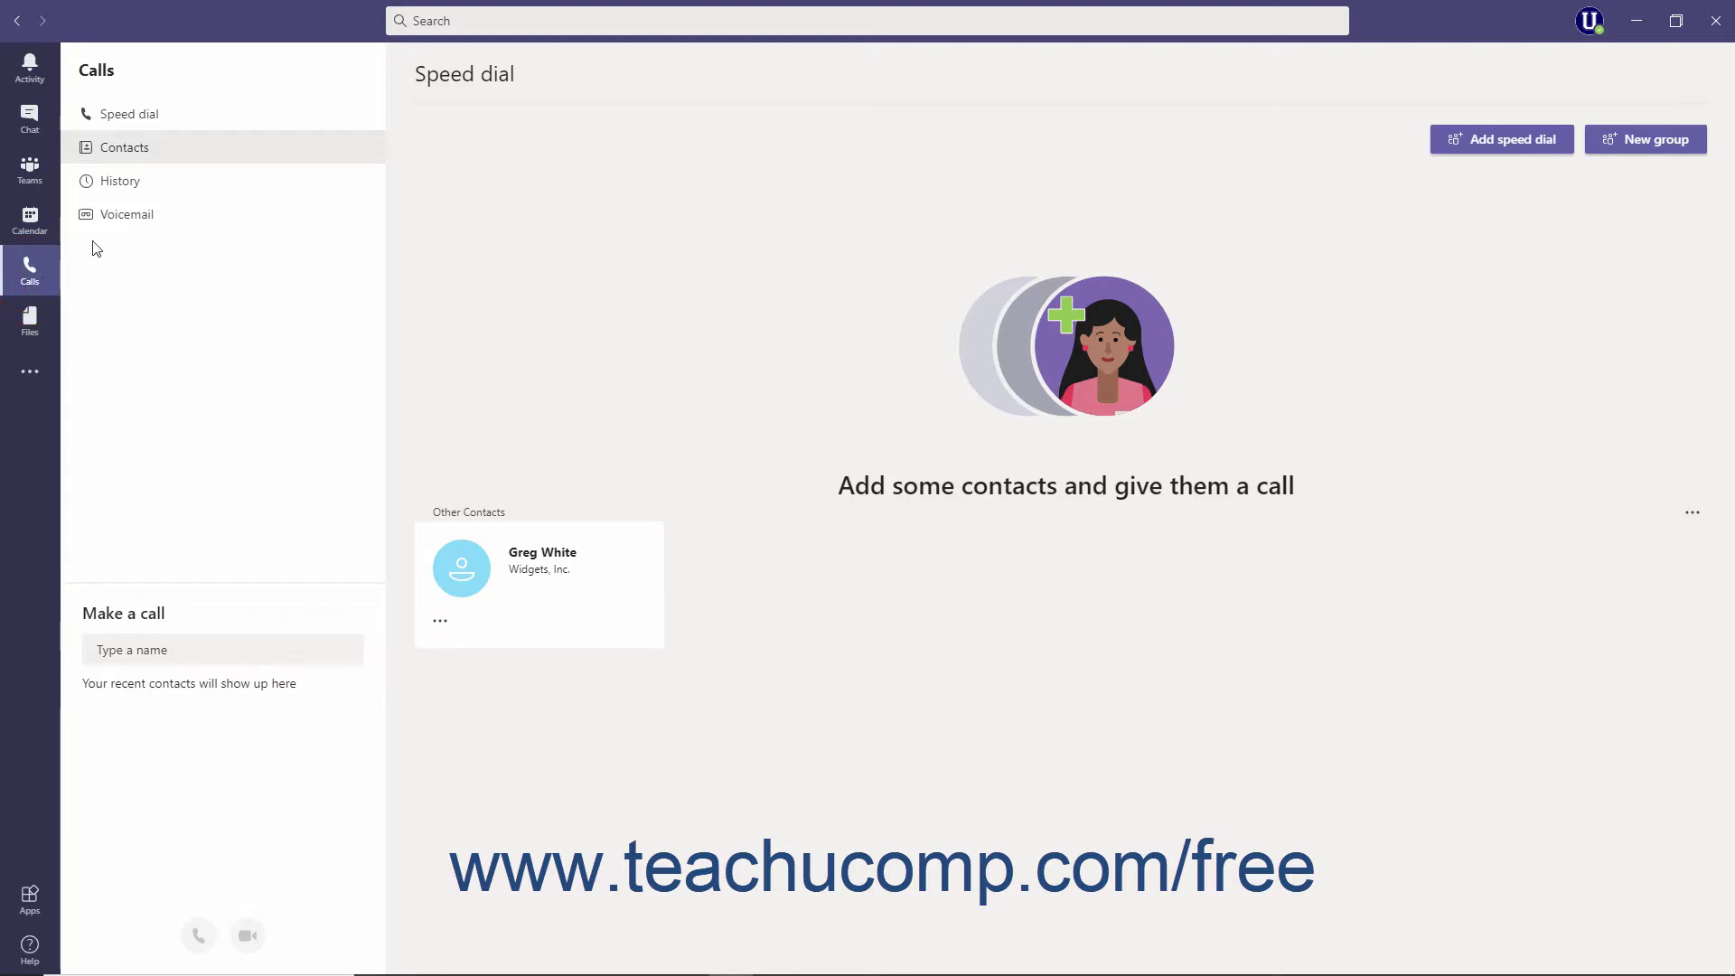
{"action": "left_click", "coordinate": [132, 152]}
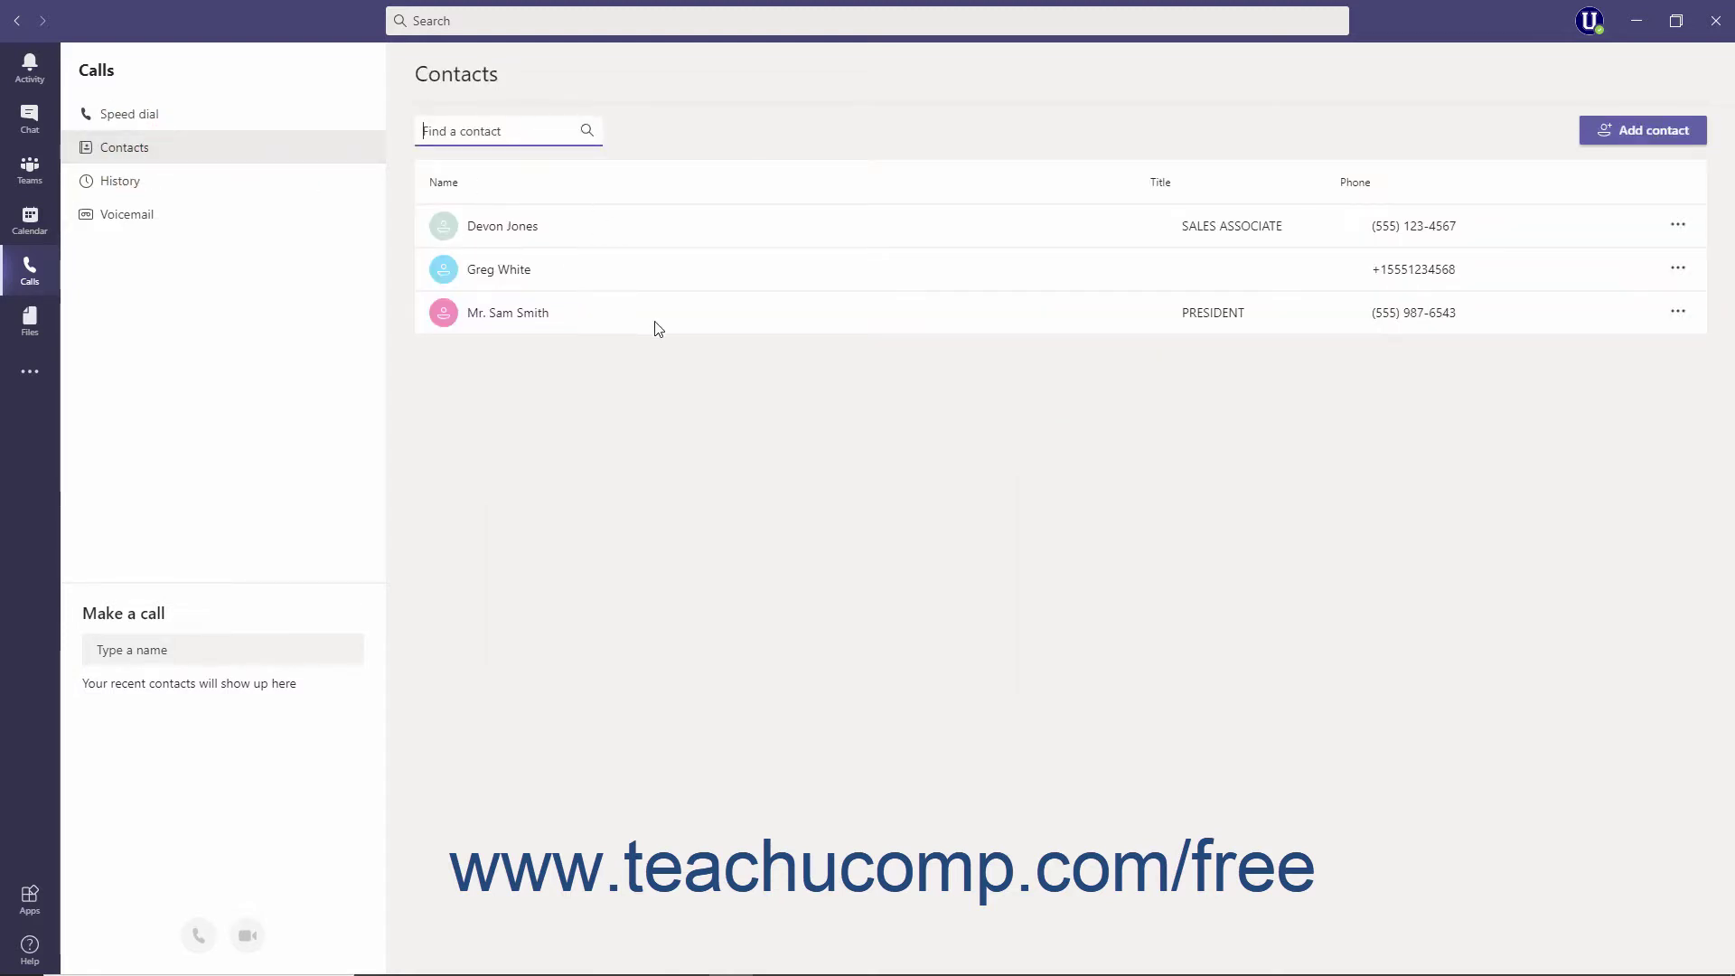
{"action": "left_click", "coordinate": [1624, 144]}
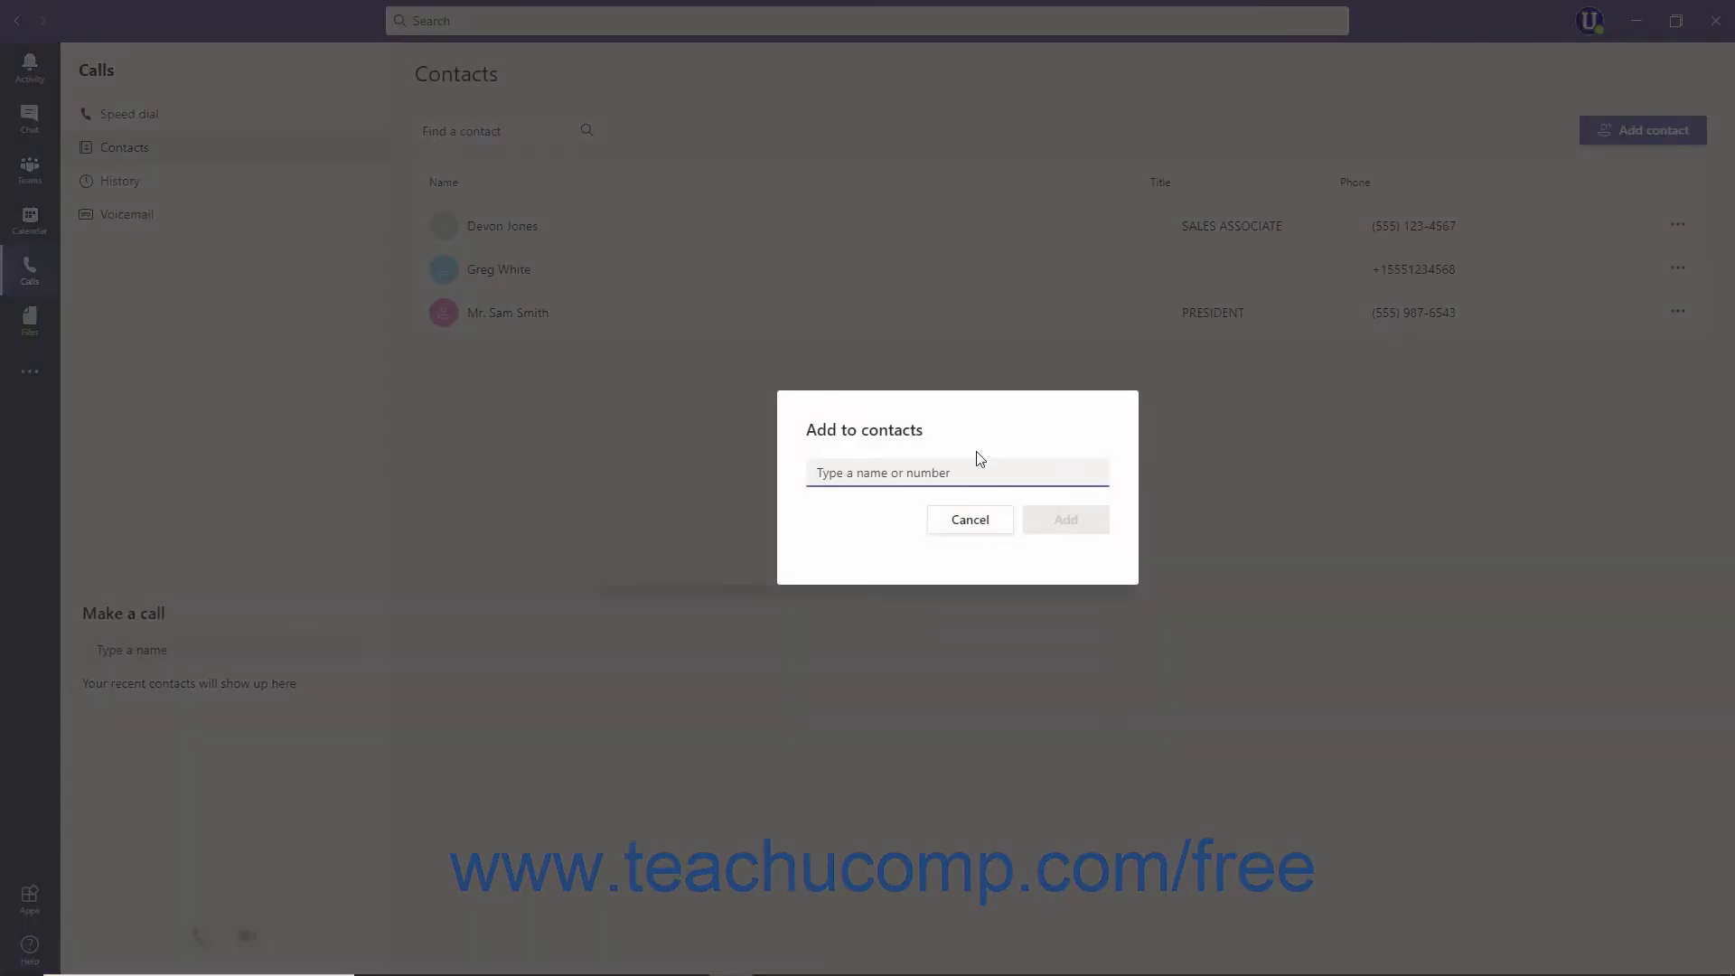
{"action": "left_click", "coordinate": [924, 475]}
{"action": "type", "text": "jsm"}
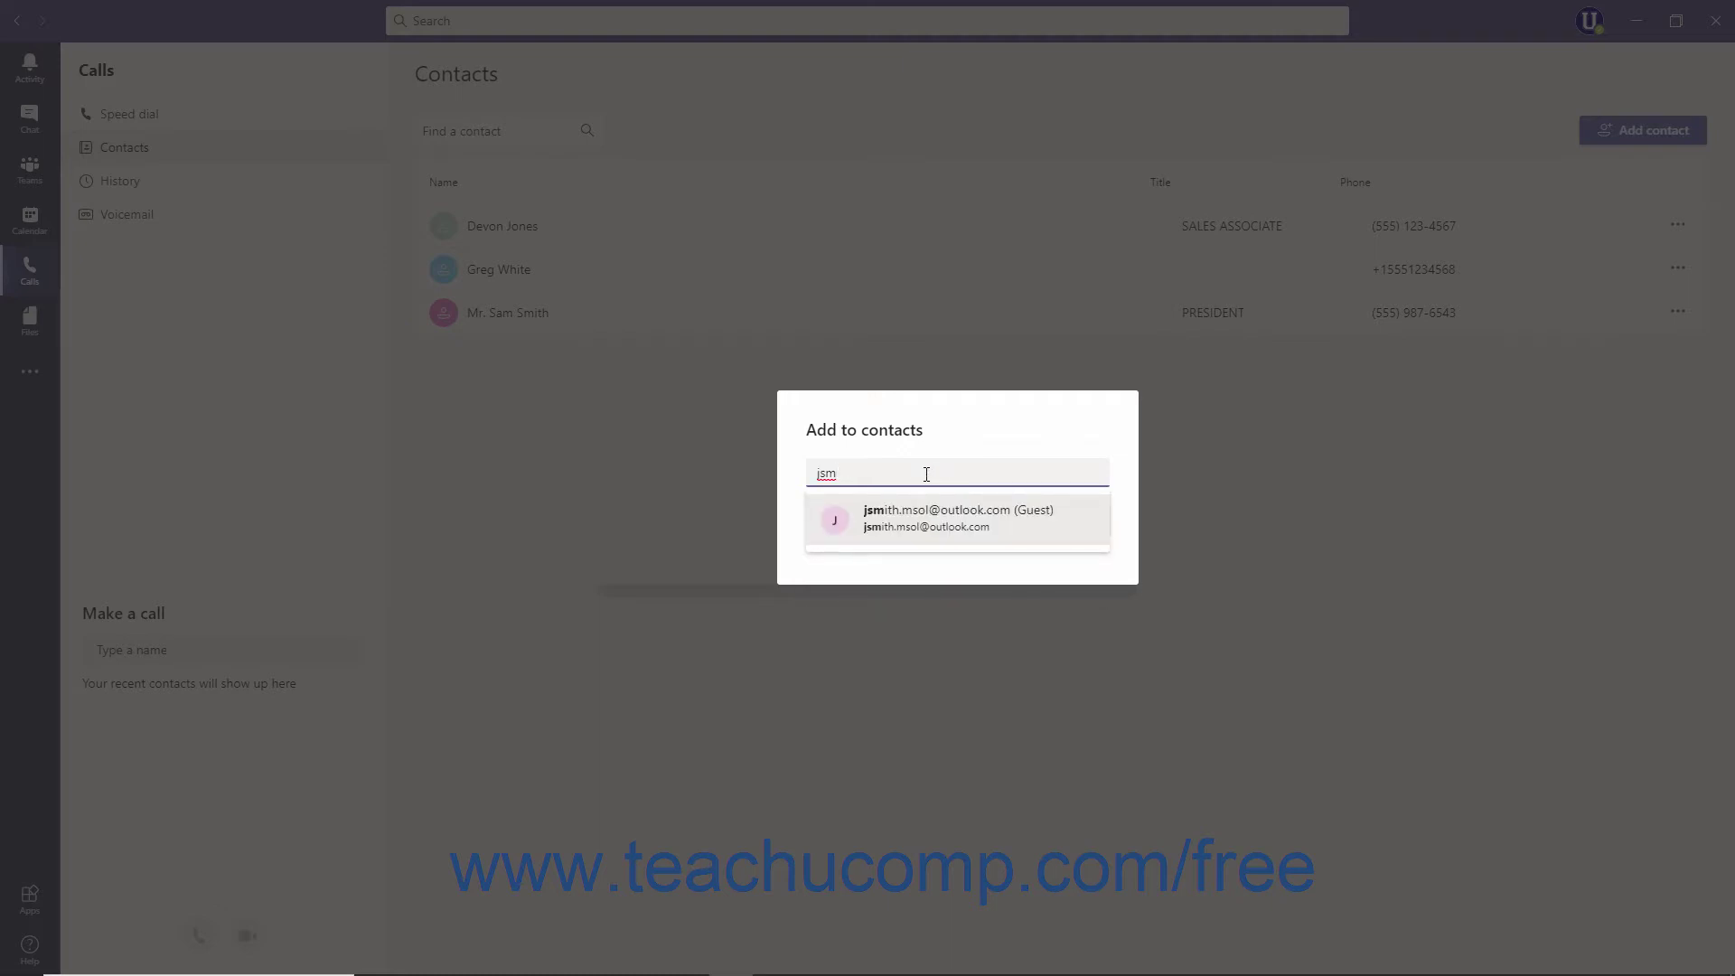
{"action": "left_click", "coordinate": [914, 530]}
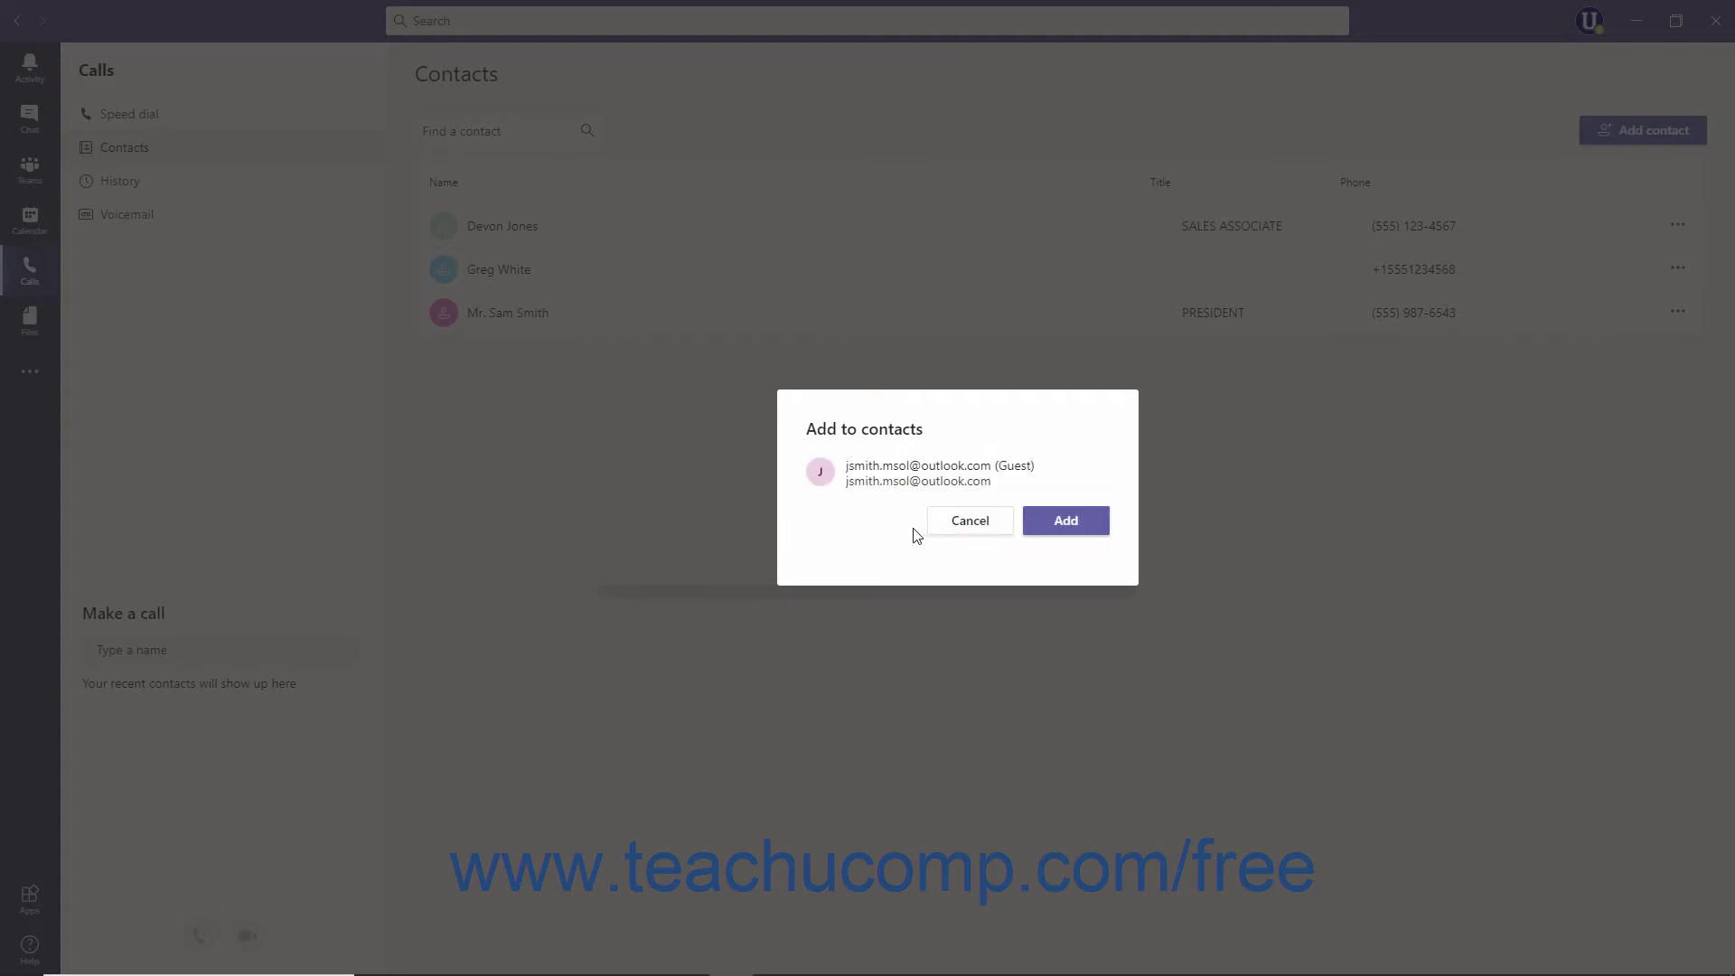
{"action": "left_click", "coordinate": [1062, 531]}
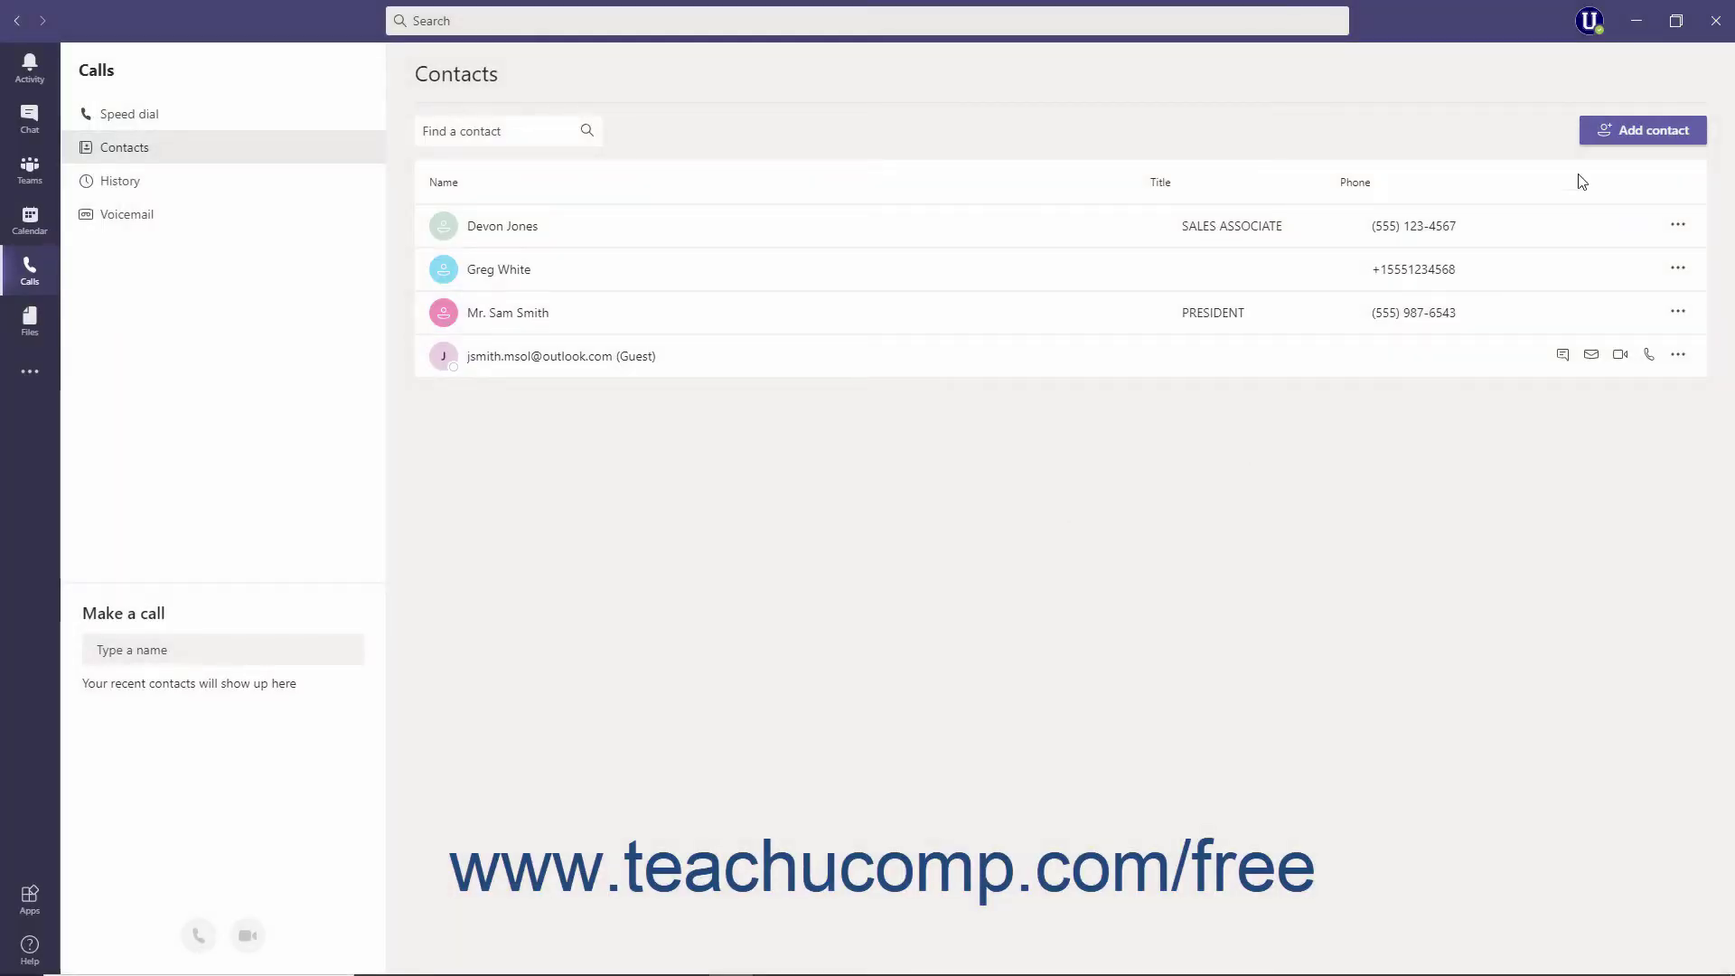
{"action": "left_click", "coordinate": [1607, 133]}
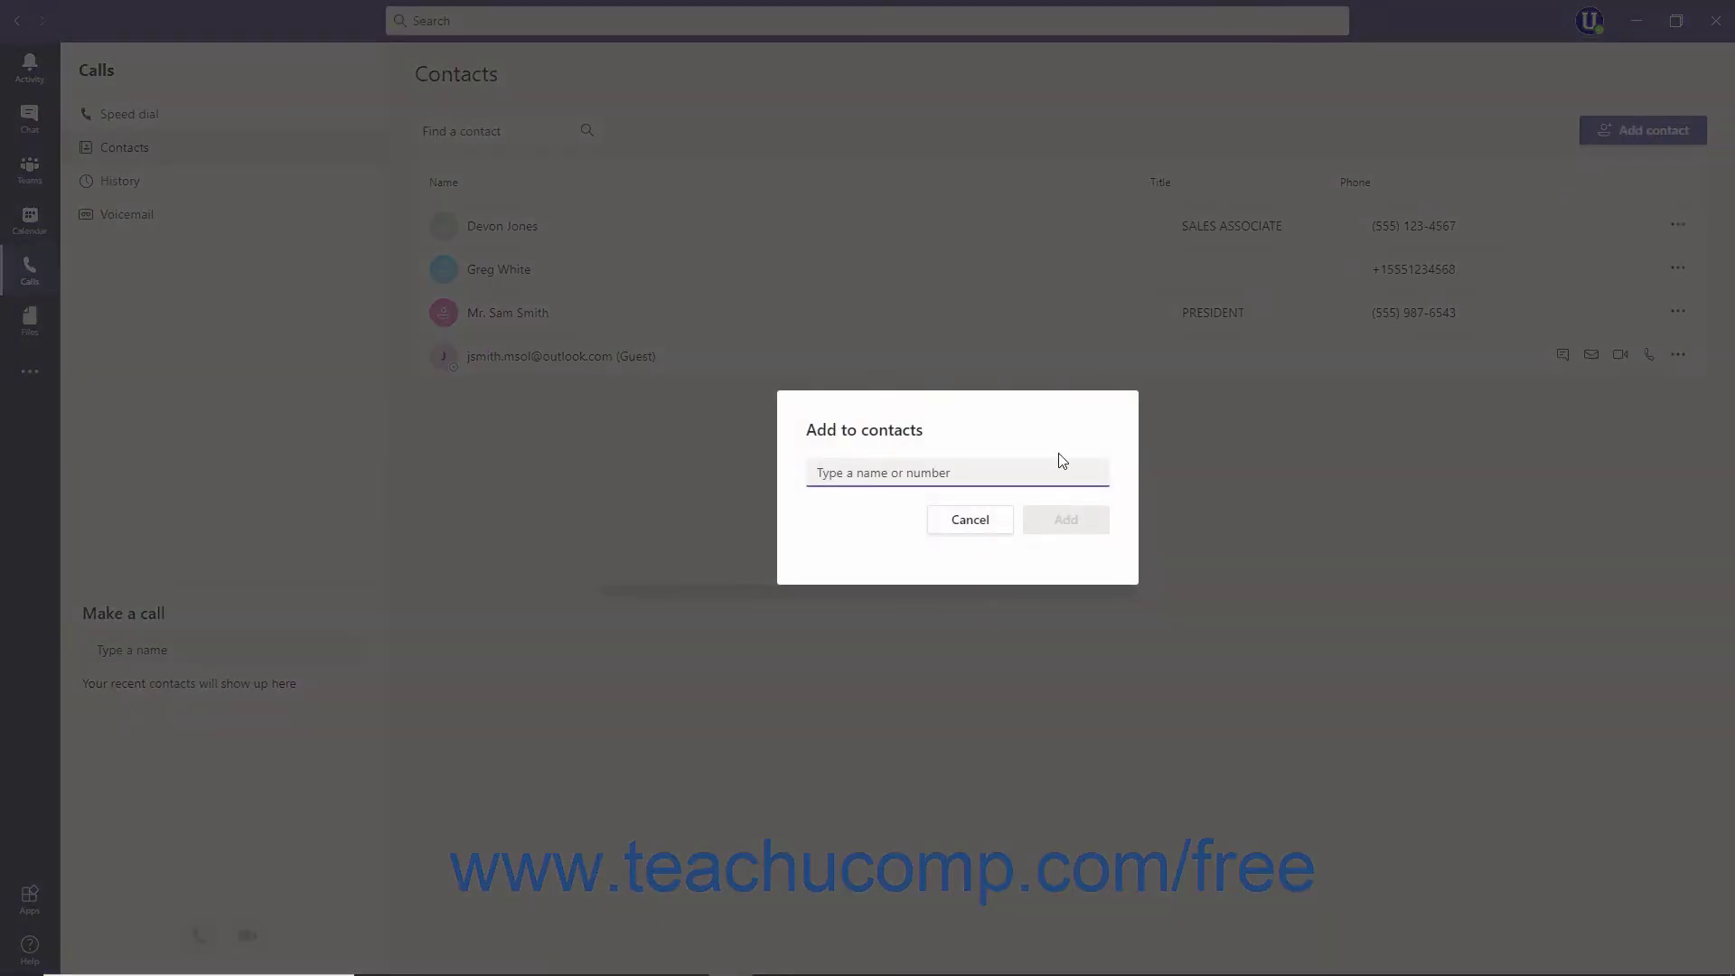
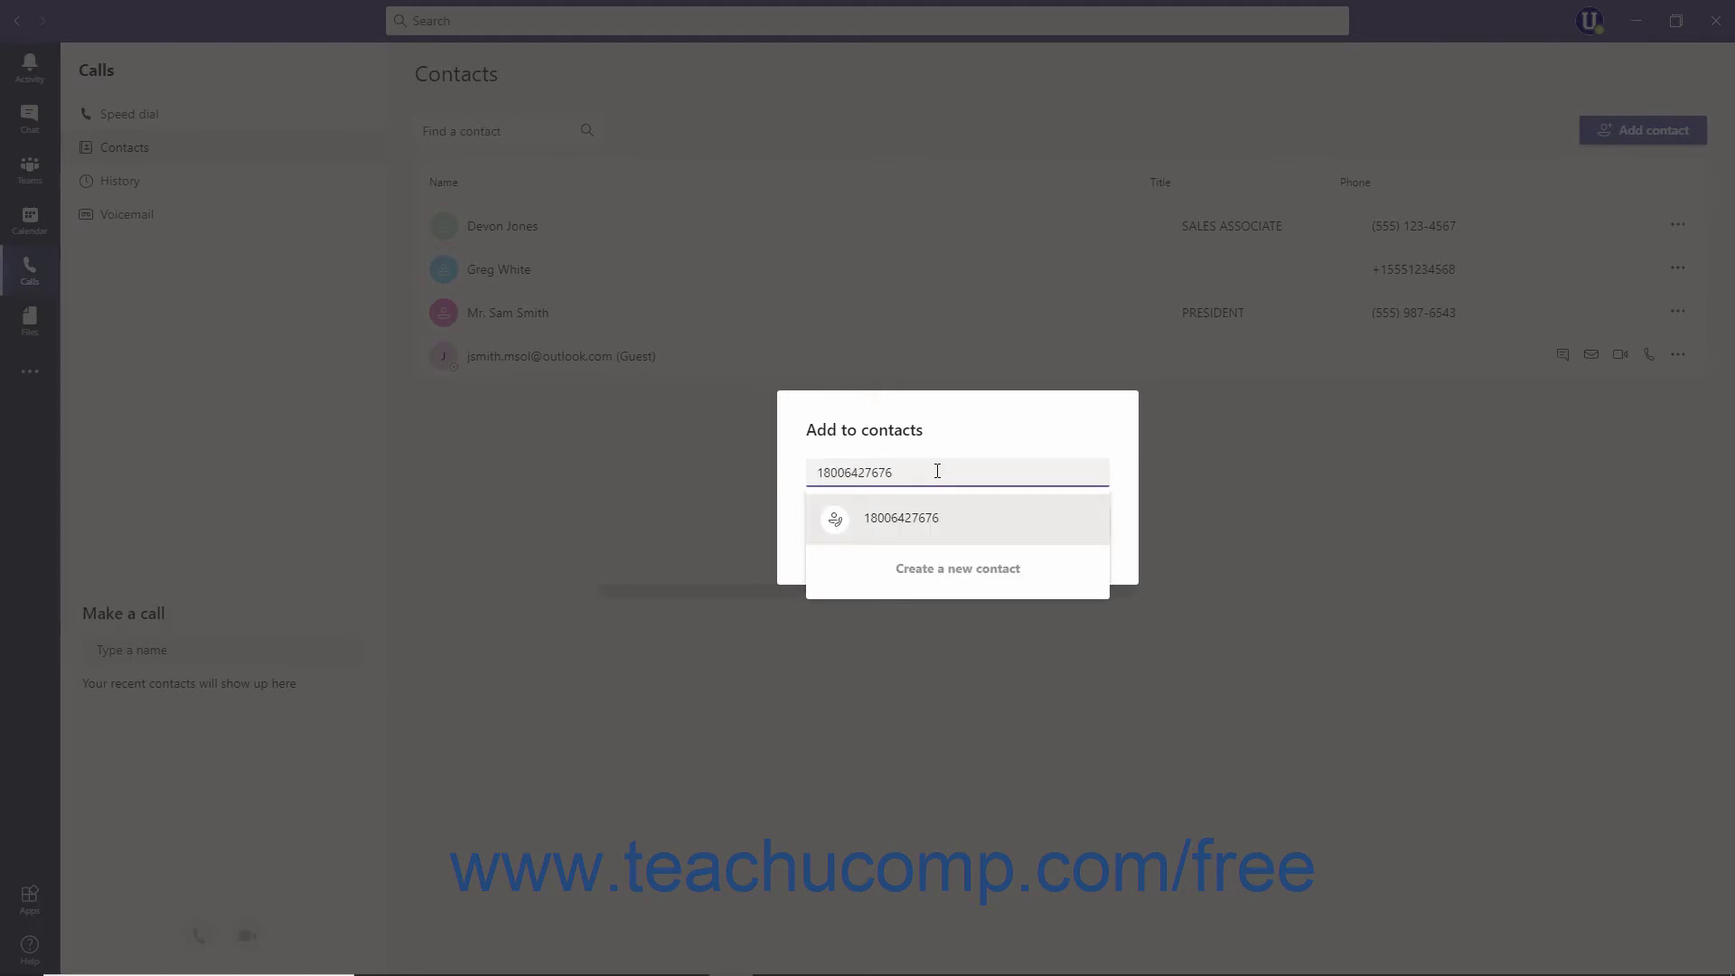
{"action": "left_click", "coordinate": [920, 522]}
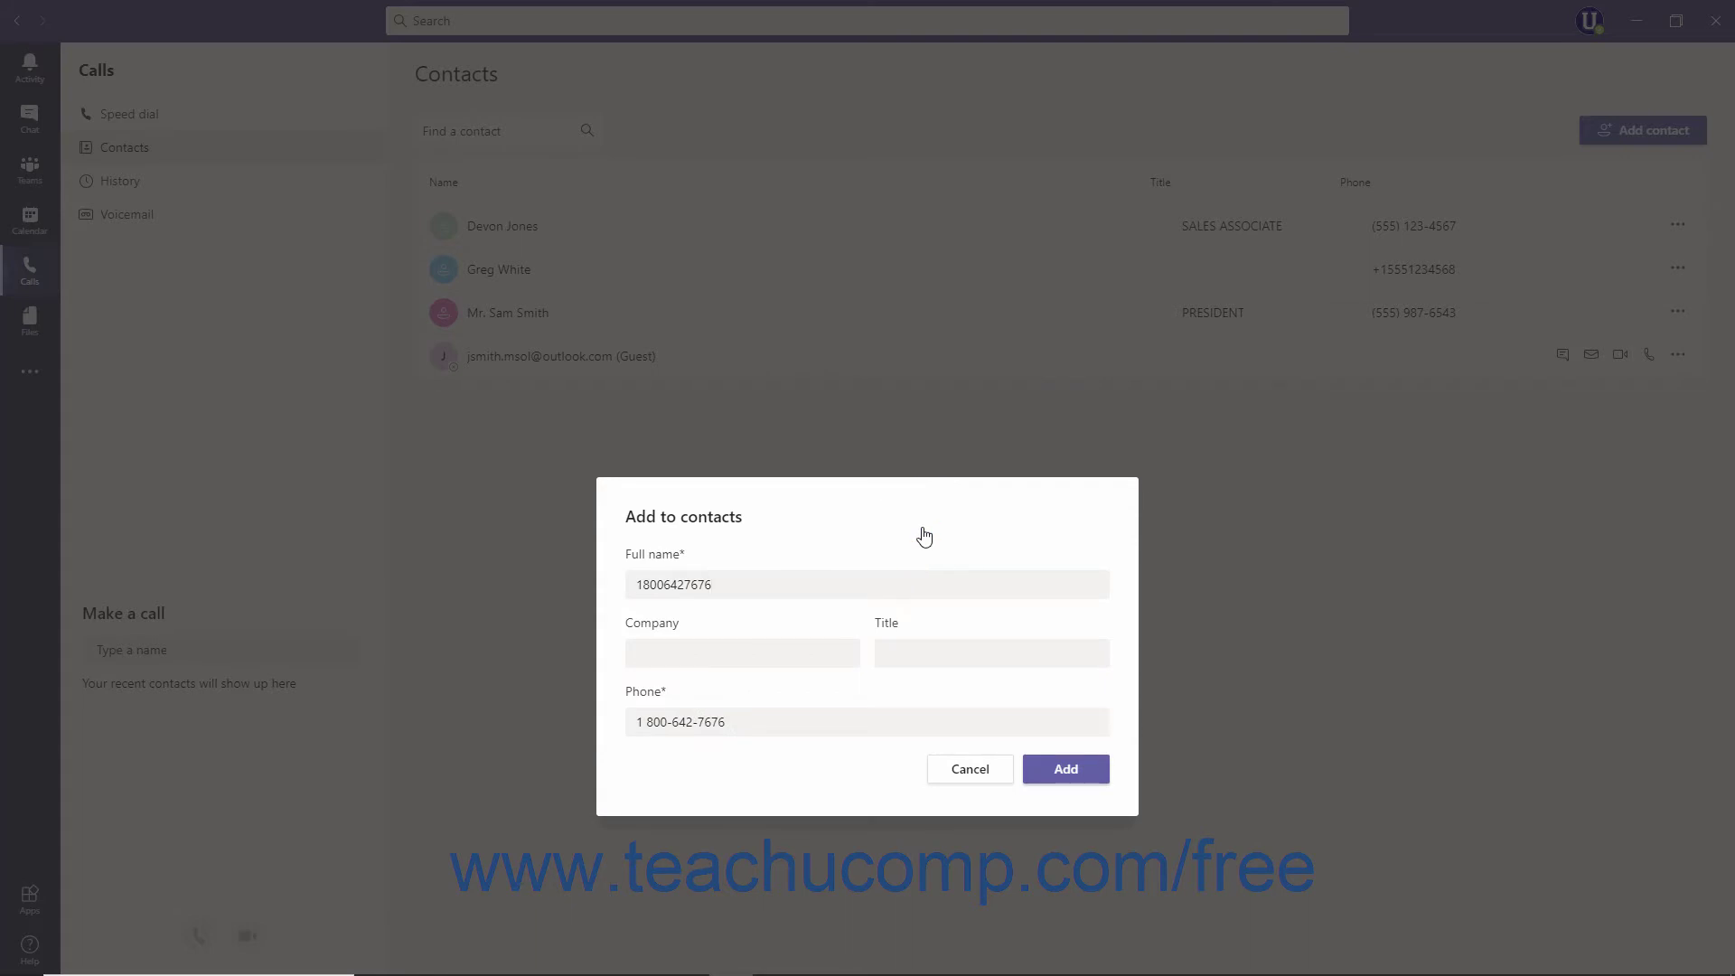
{"action": "left_click_drag", "start_coordinate": [811, 579], "coordinate": [575, 577]}
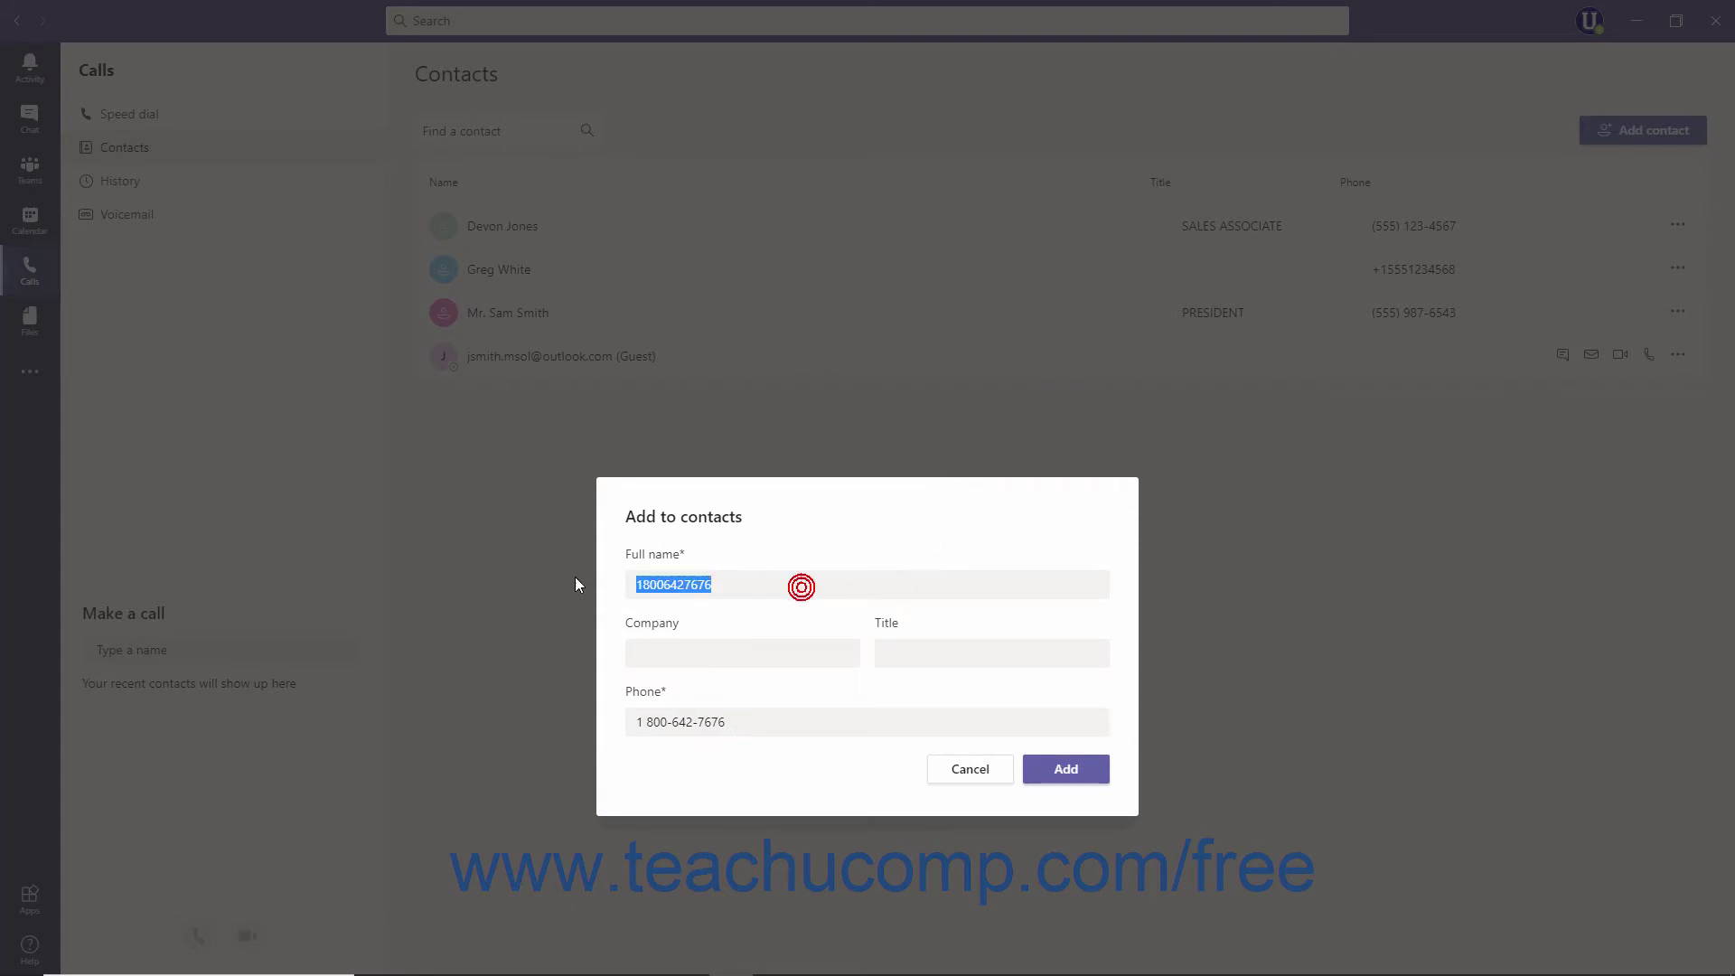
{"action": "type", "text": "Microsoft customer support"}
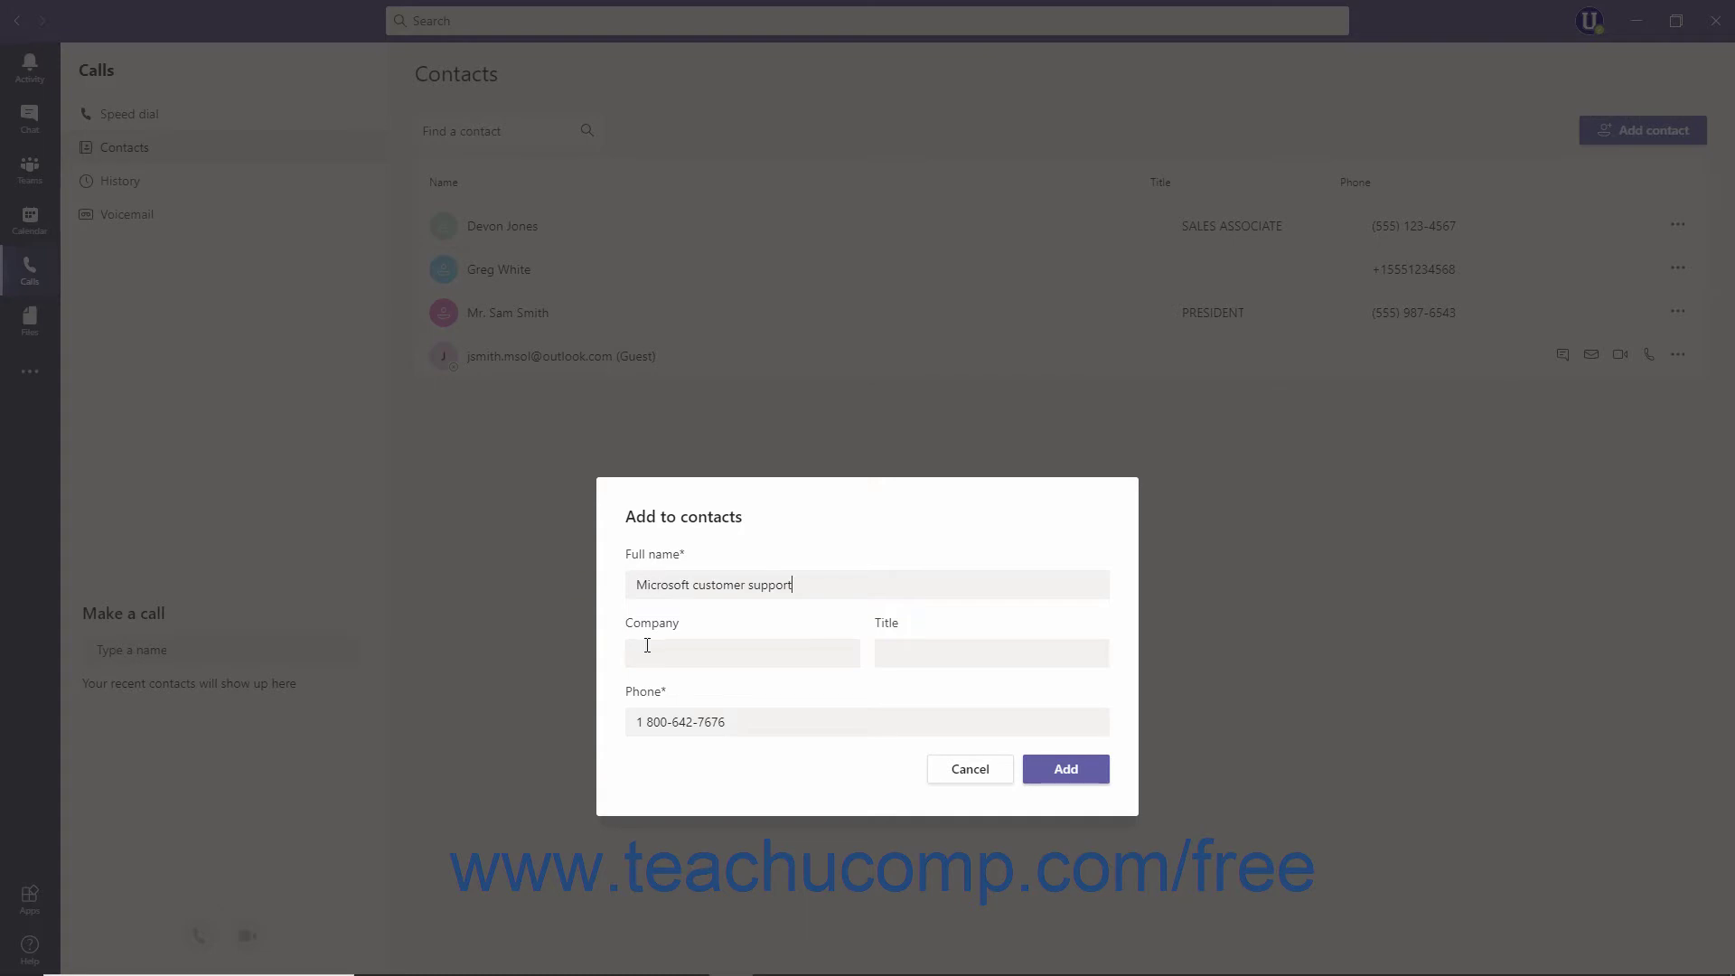
{"action": "left_click", "coordinate": [648, 658]}
{"action": "type", "text": "Microsoft Corporation"}
{"action": "left_click", "coordinate": [1065, 769]}
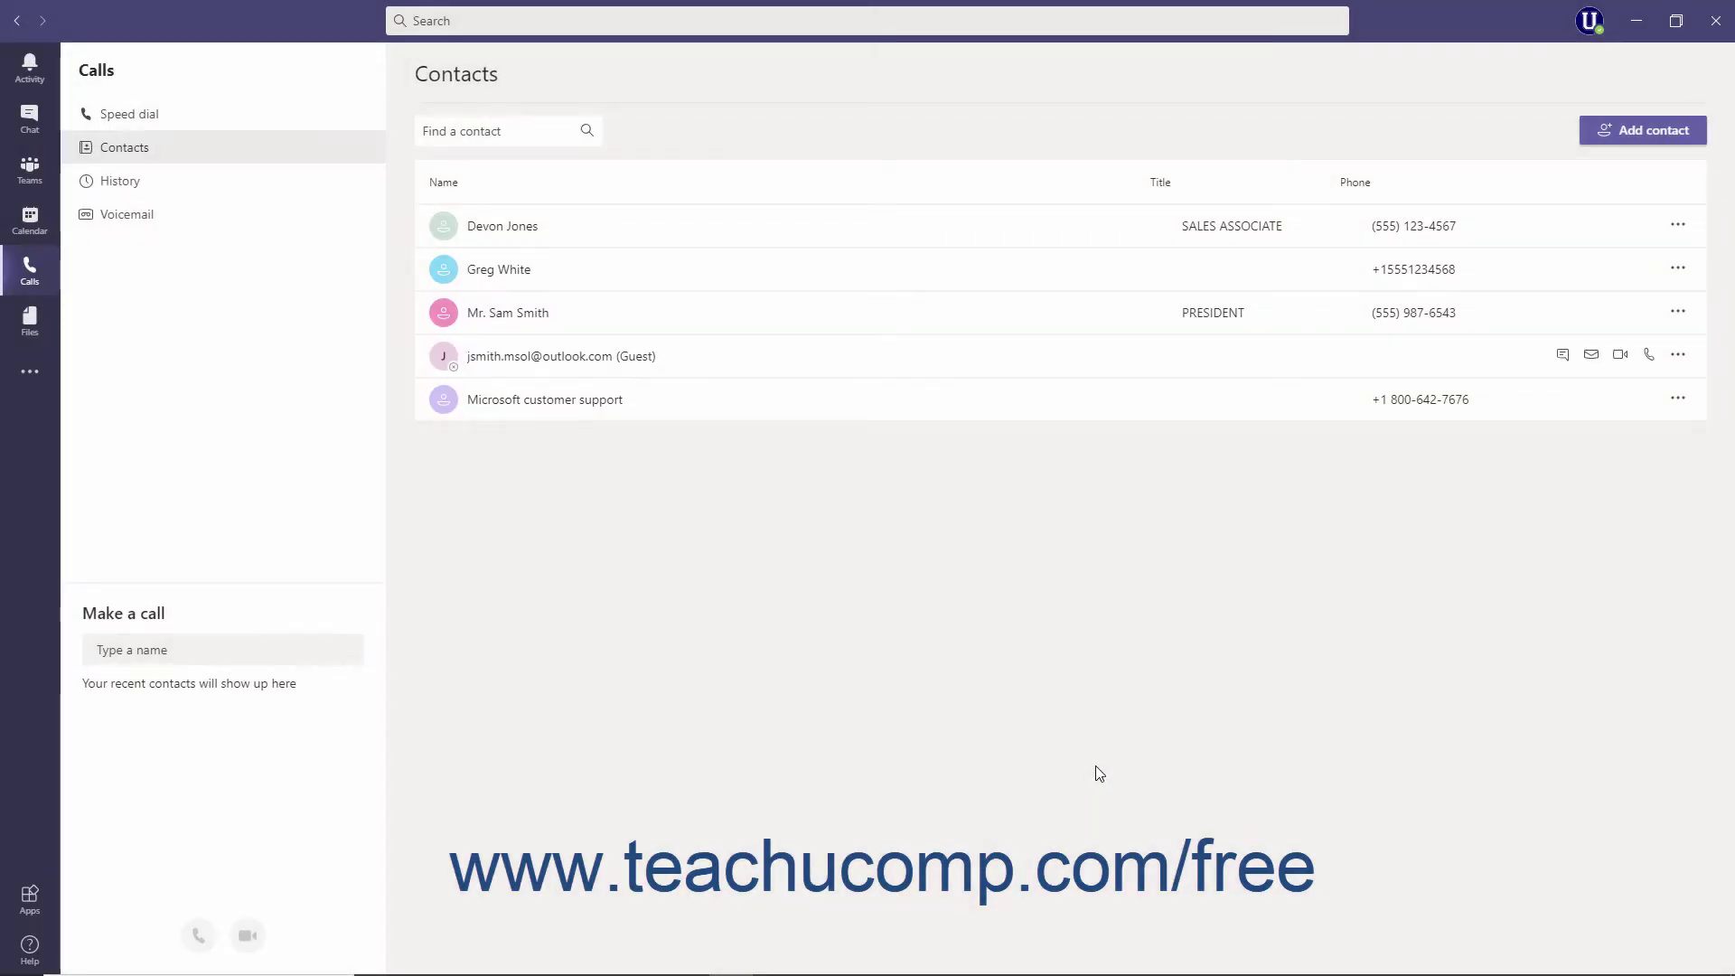
Edit the contact's full name to add the 'Mr.' prefix and save
{"action": "left_click", "coordinate": [1683, 271]}
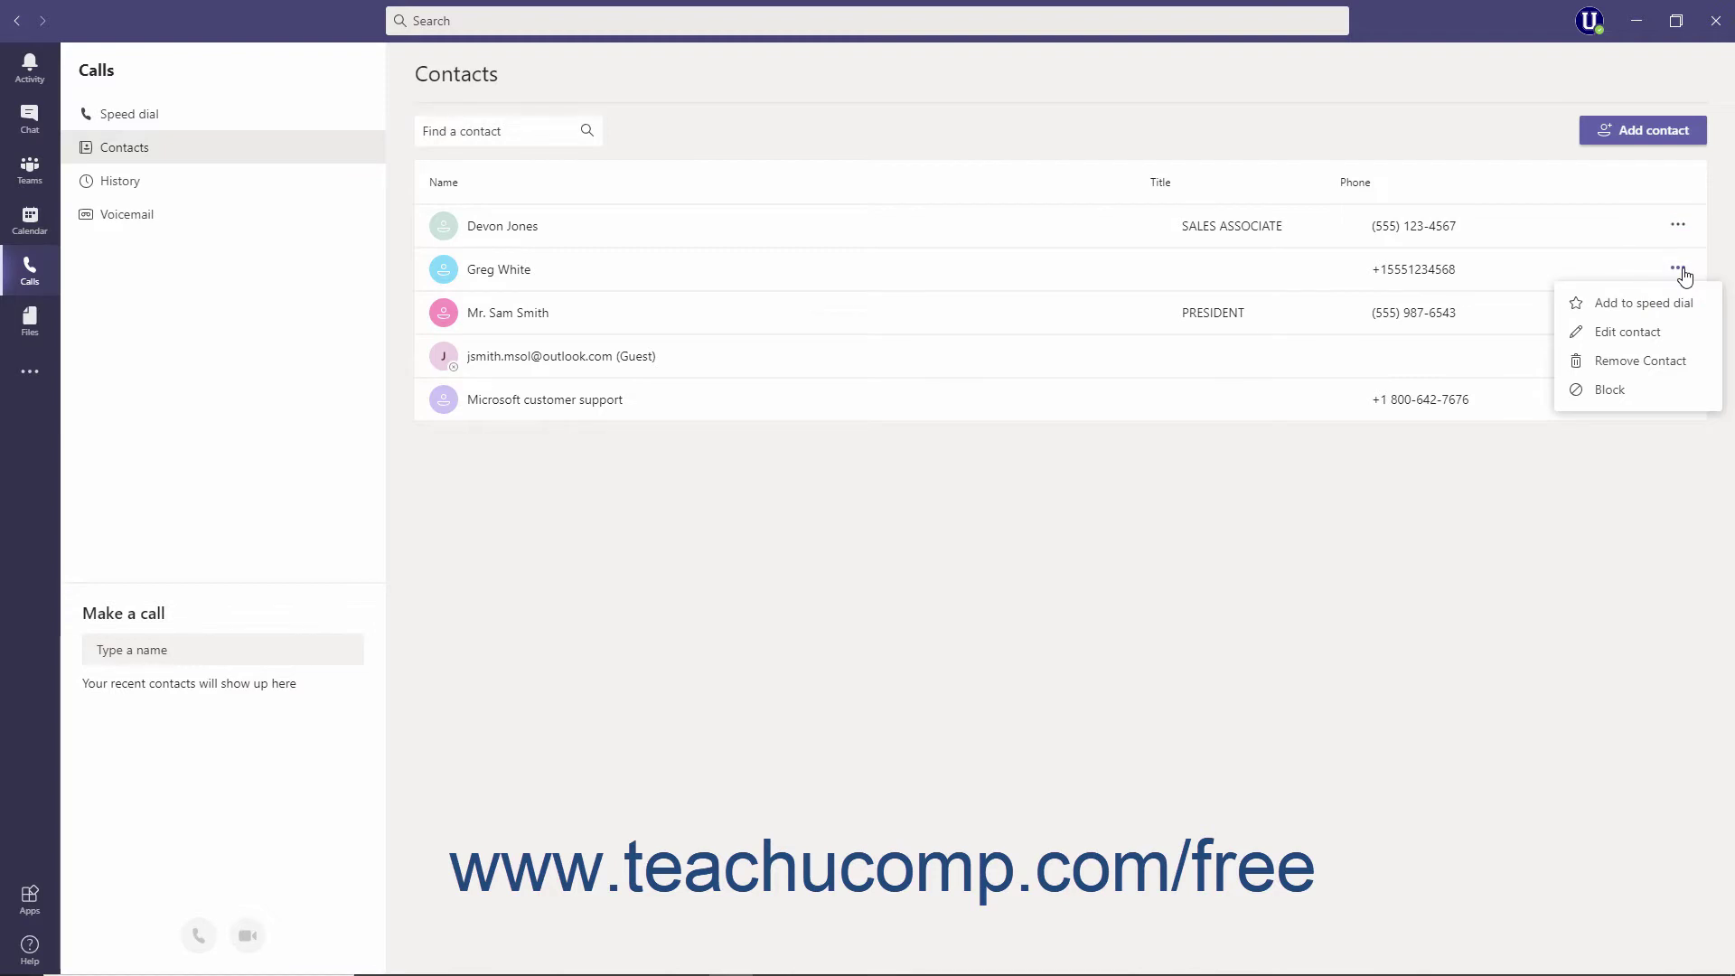
{"action": "left_click", "coordinate": [1658, 338]}
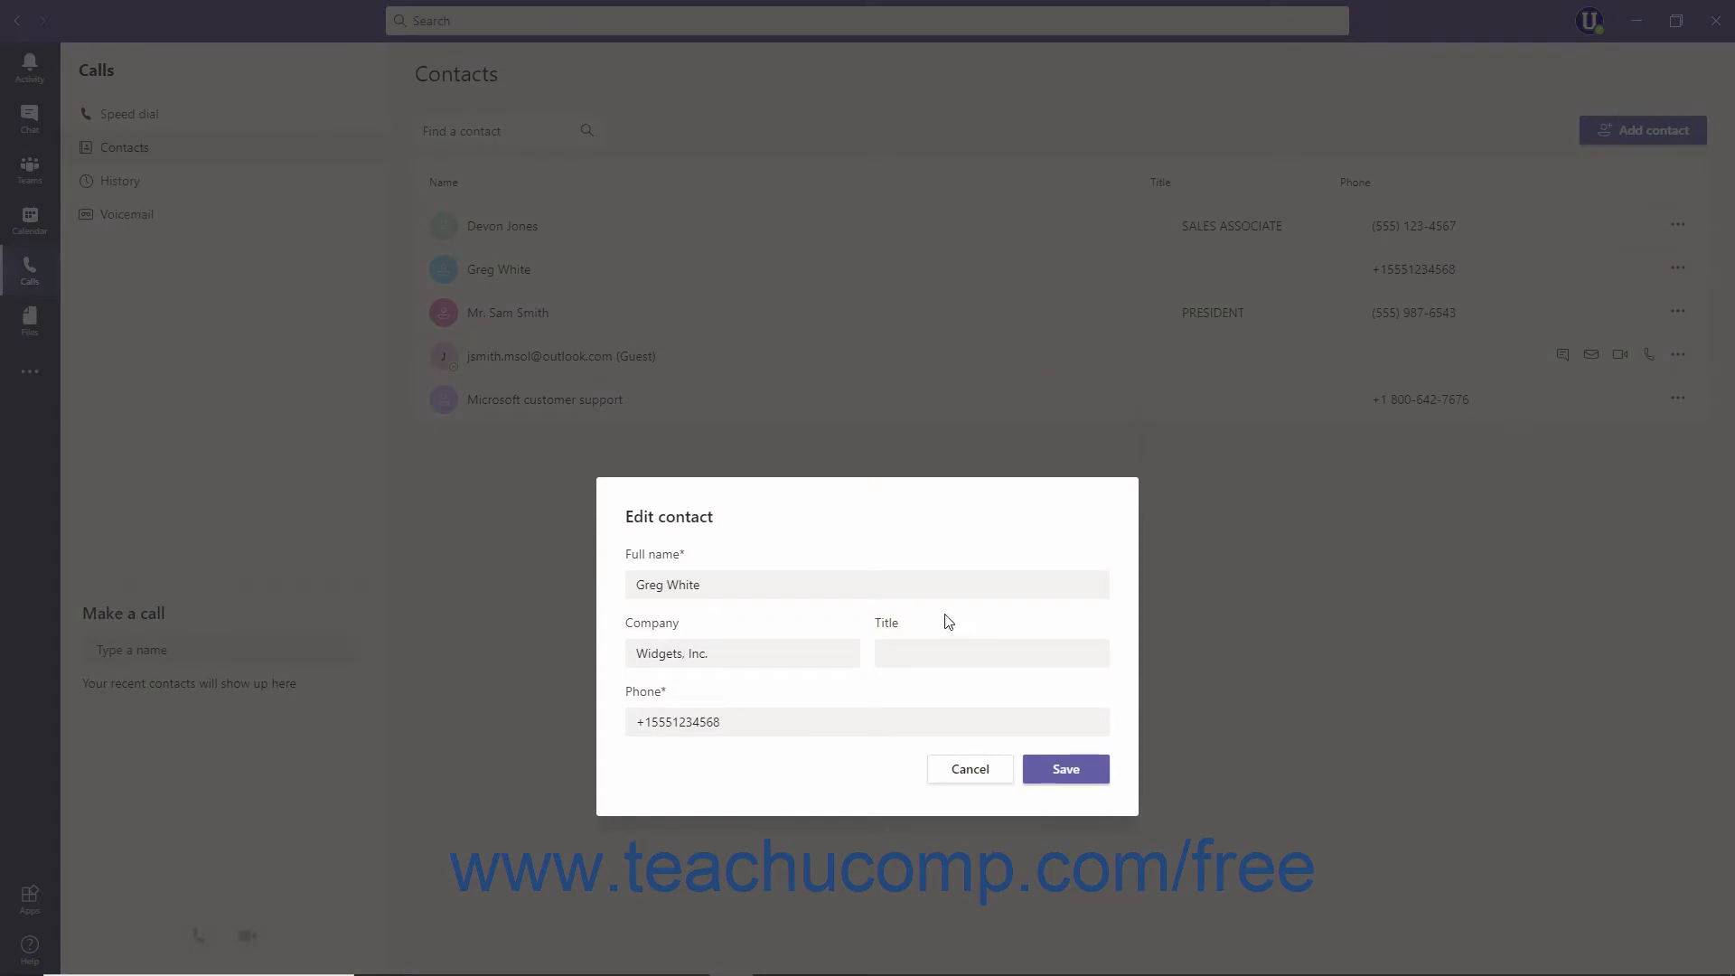
{"action": "left_click", "coordinate": [636, 585]}
{"action": "type", "text": "Mr."}
{"action": "left_click", "coordinate": [1044, 772]}
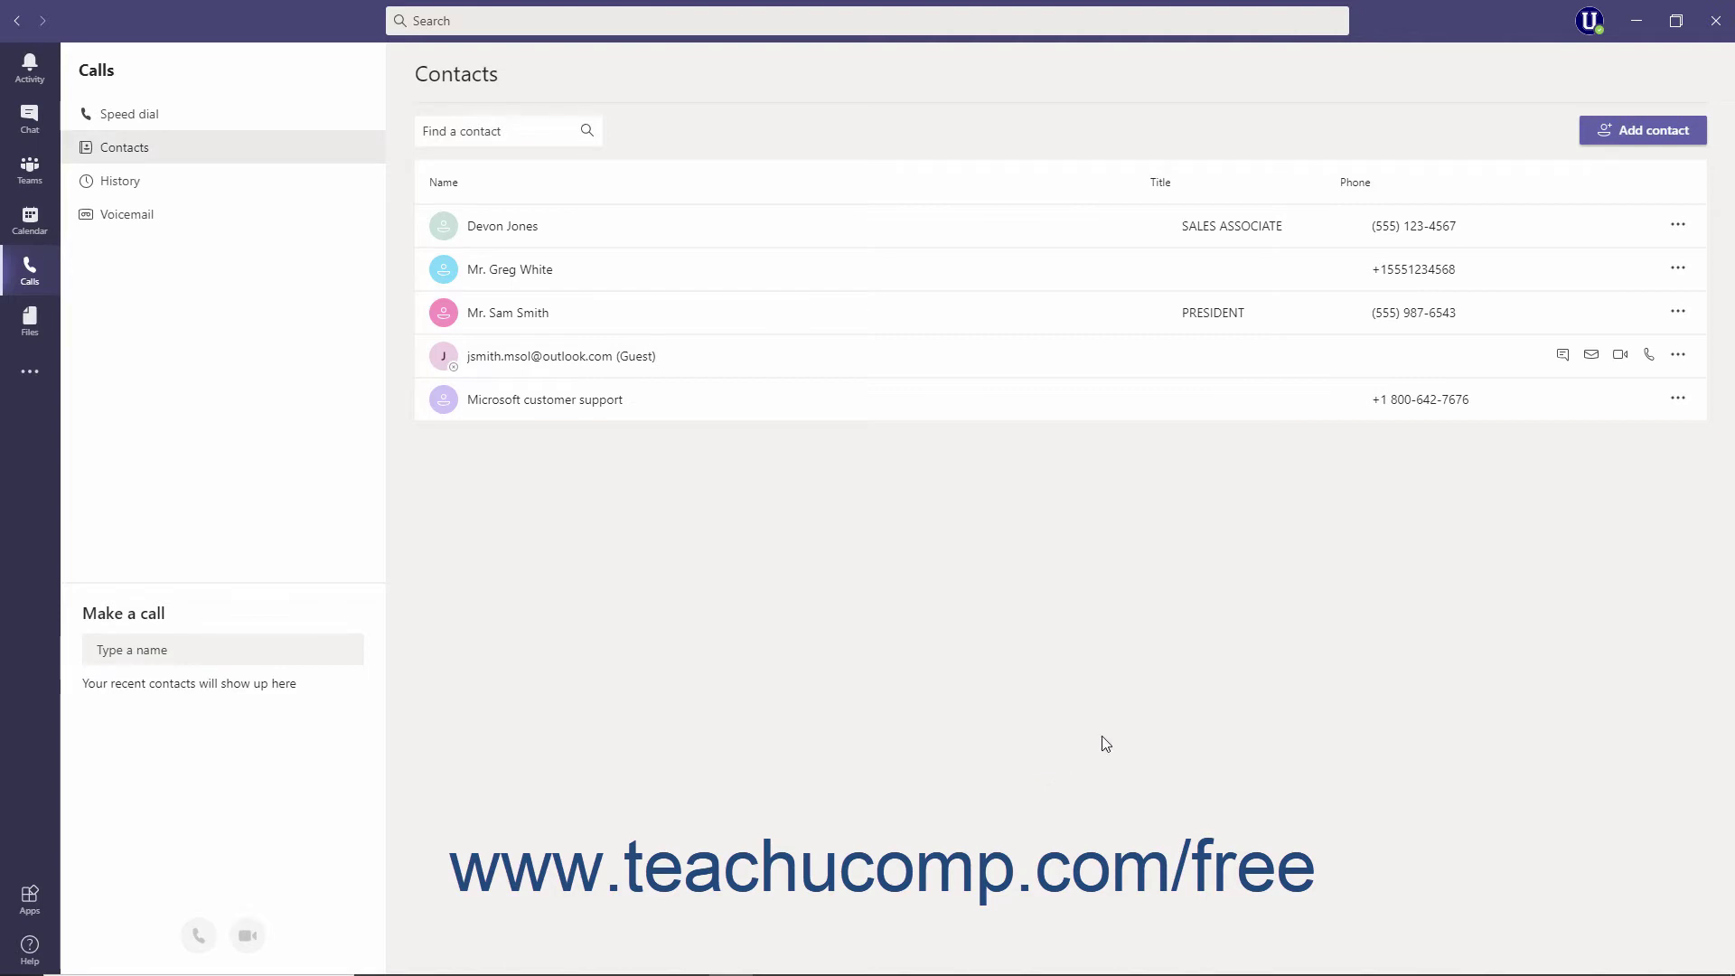
Remove the 'Mr.'-prefixed contact from the Contacts list and confirm the removal
{"action": "left_click", "coordinate": [1678, 271]}
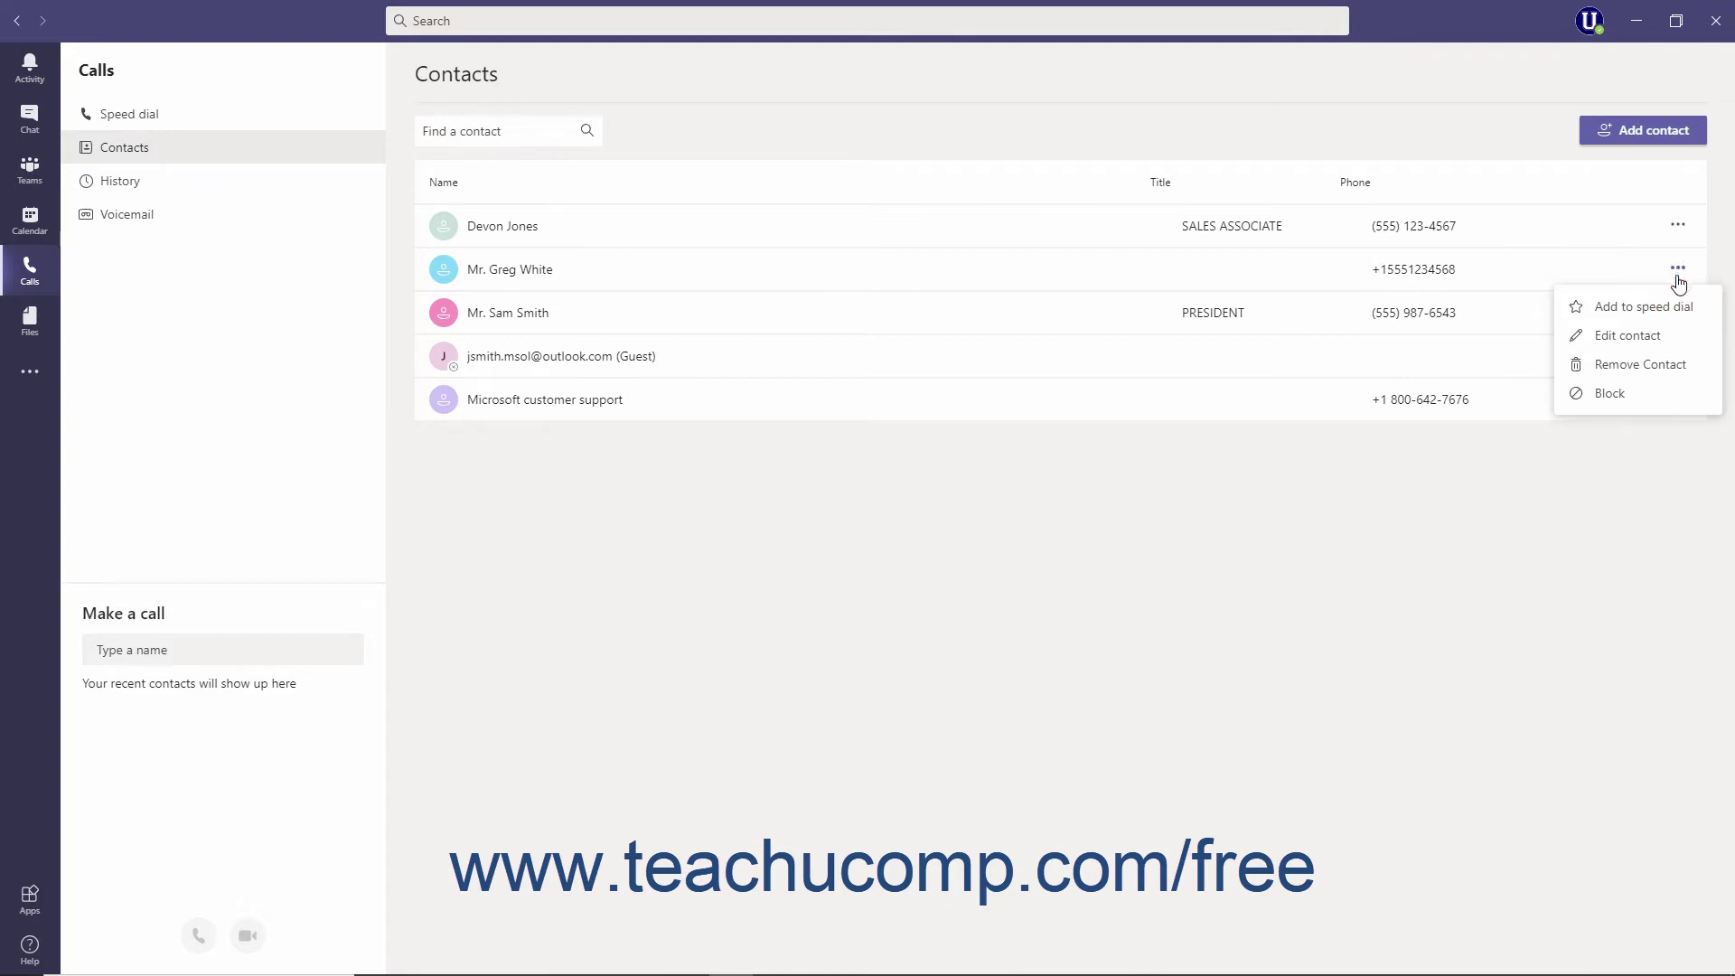
{"action": "left_click", "coordinate": [1664, 364]}
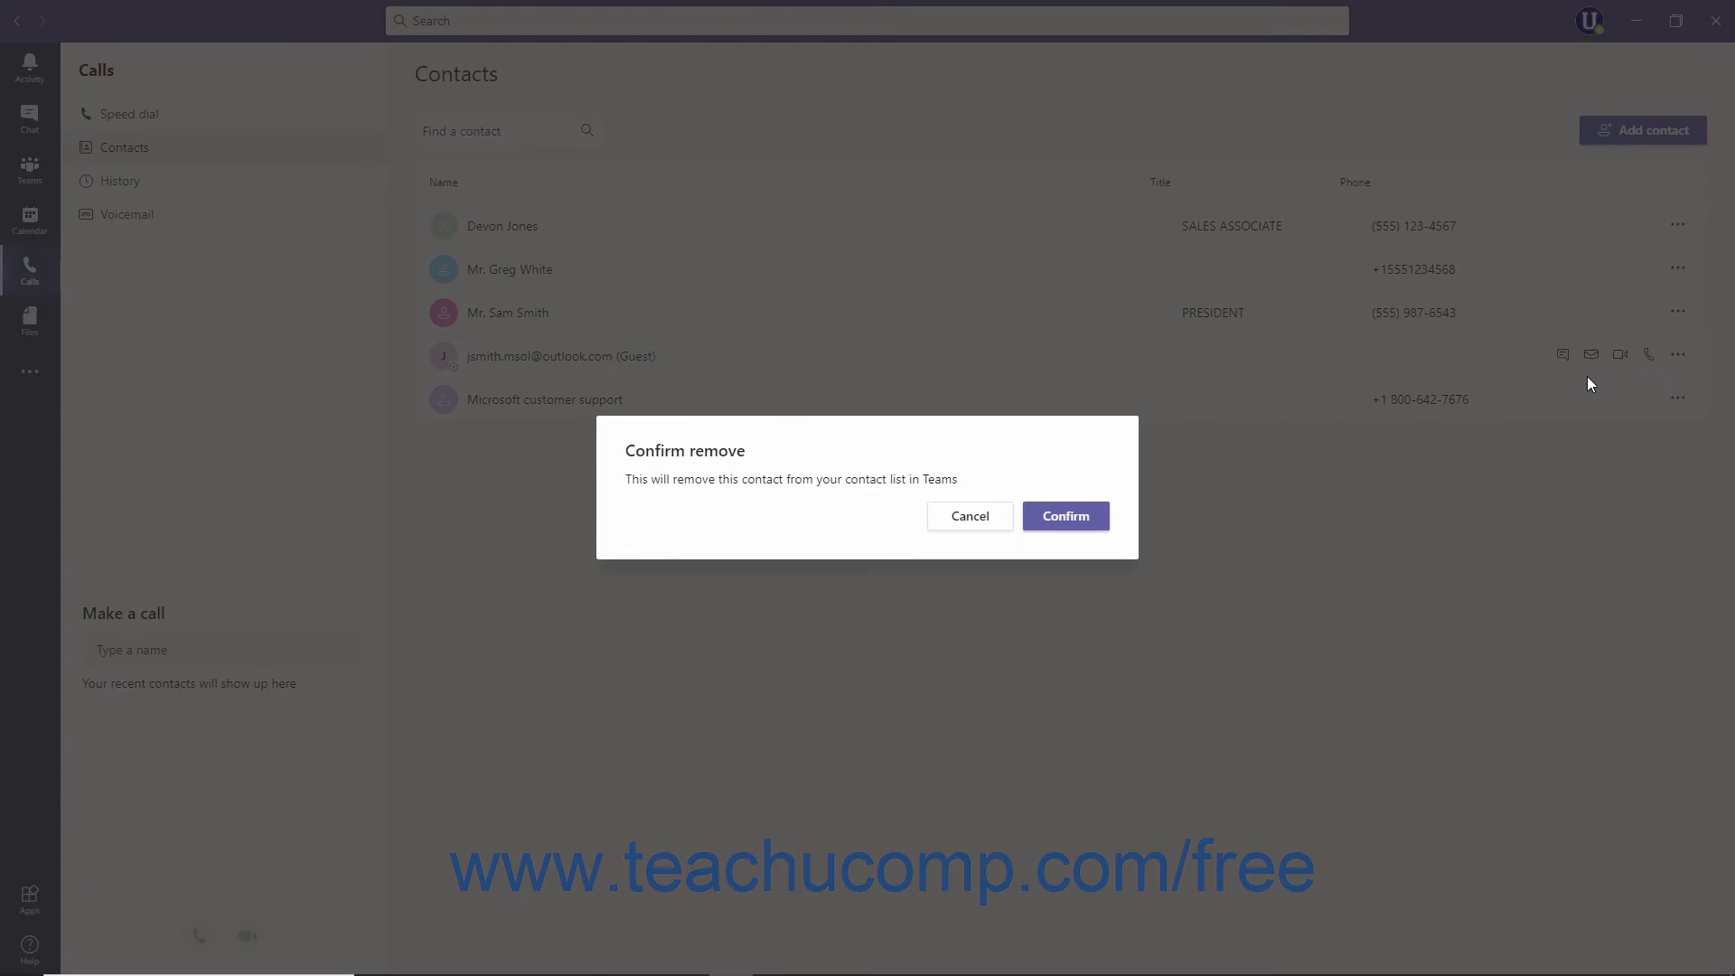
{"action": "left_click", "coordinate": [1094, 515]}
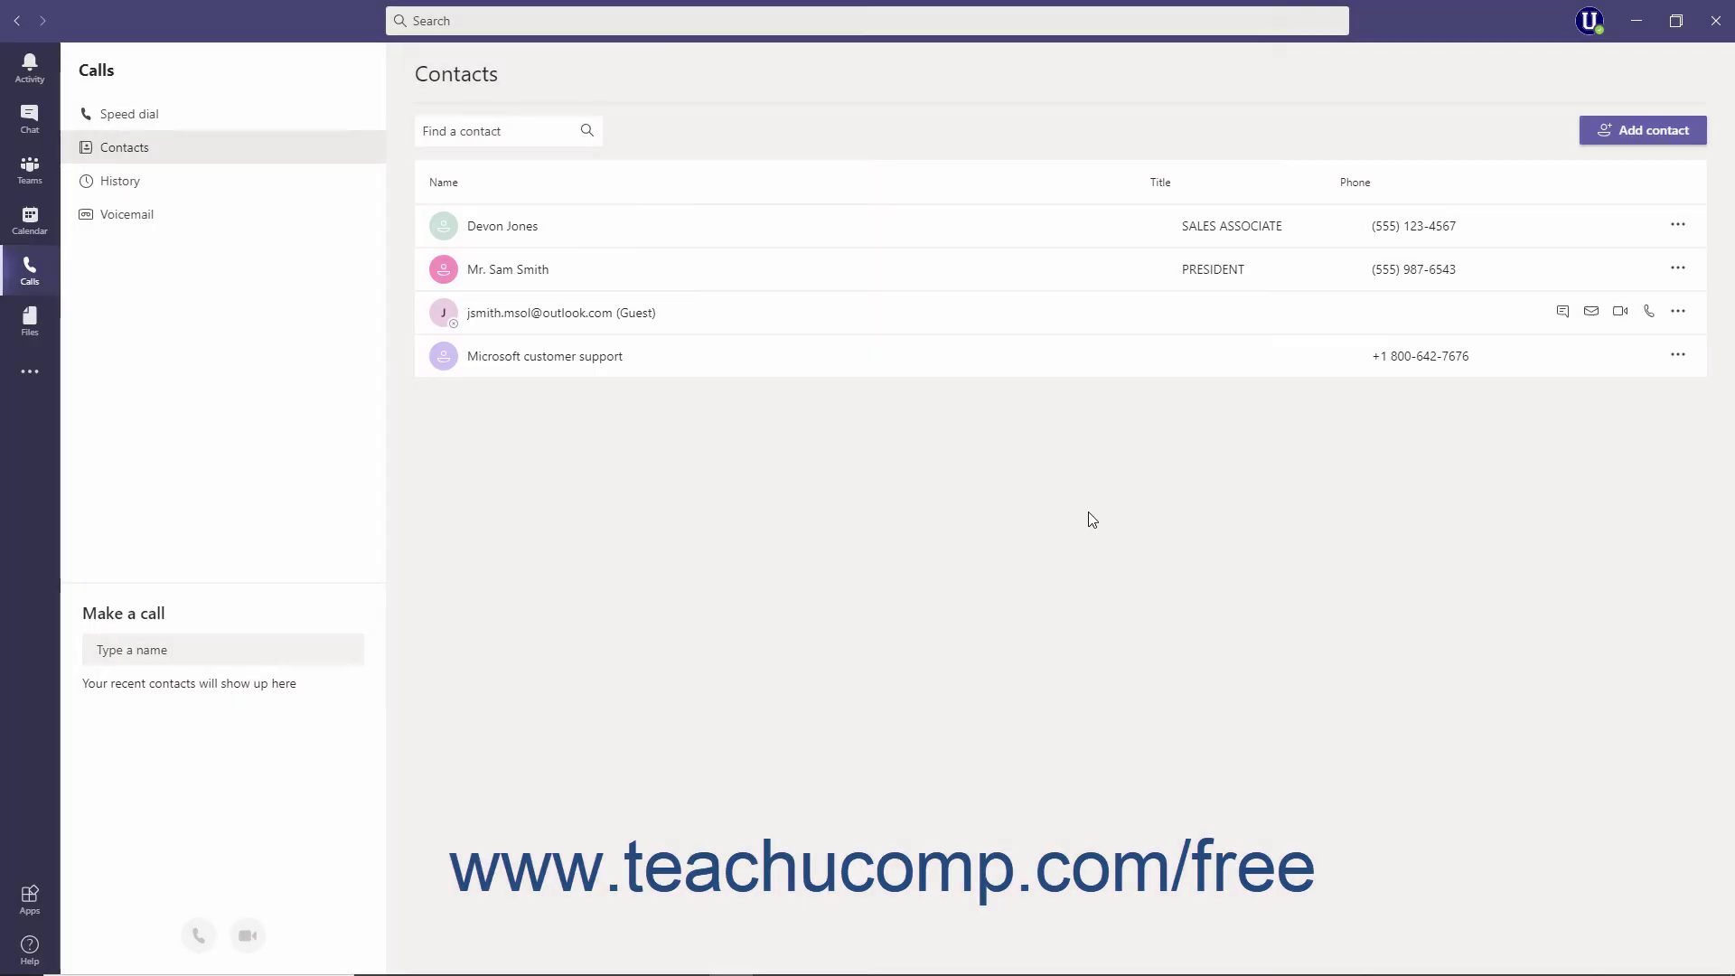
{"action": "left_click", "coordinate": [1673, 231]}
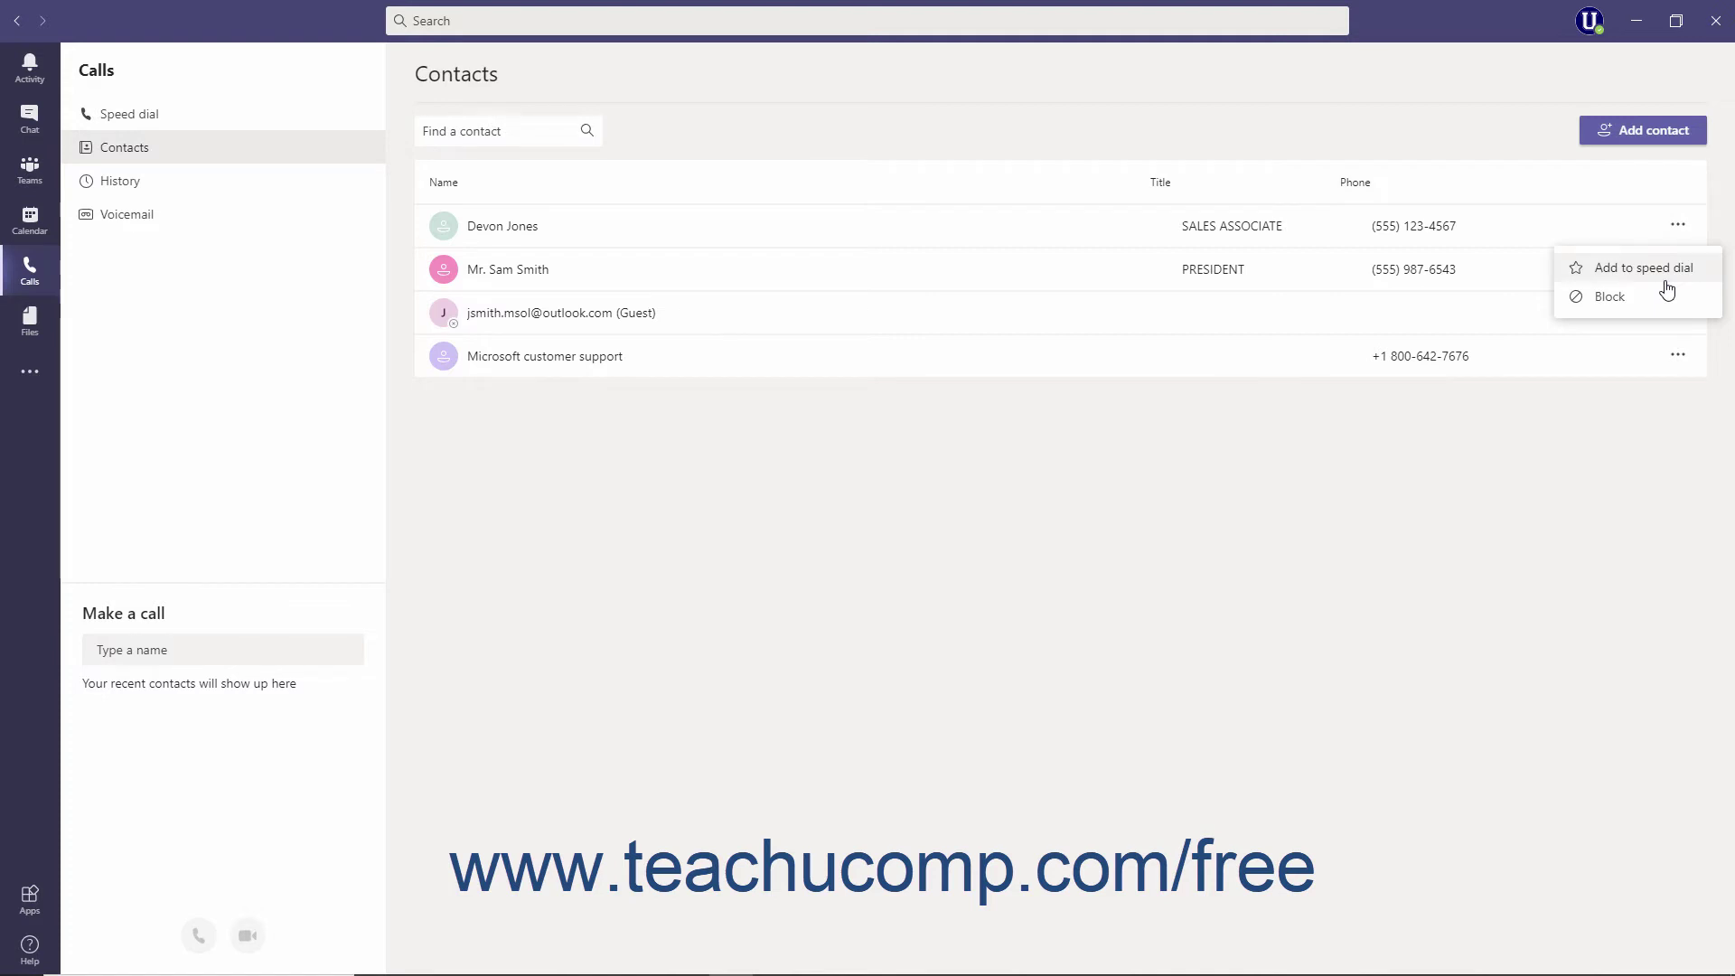
Check the Microsoft customer support and guest contacts, then return to Speed dial
{"action": "left_click", "coordinate": [830, 240]}
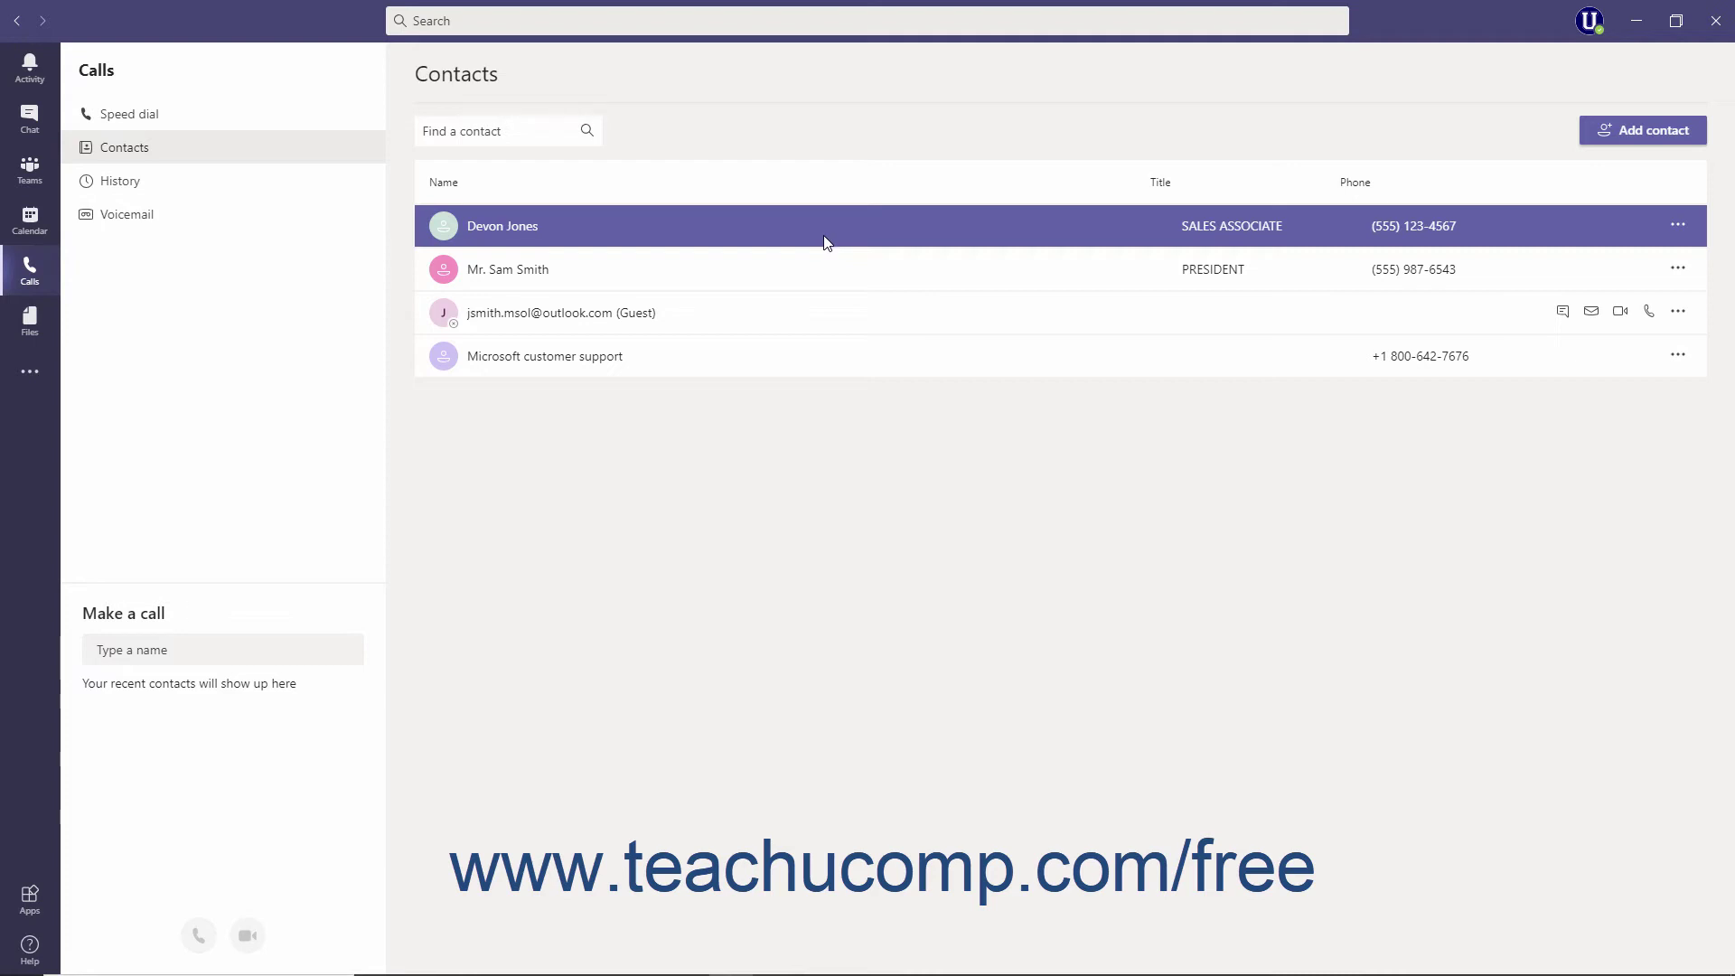
{"action": "left_click", "coordinate": [792, 366]}
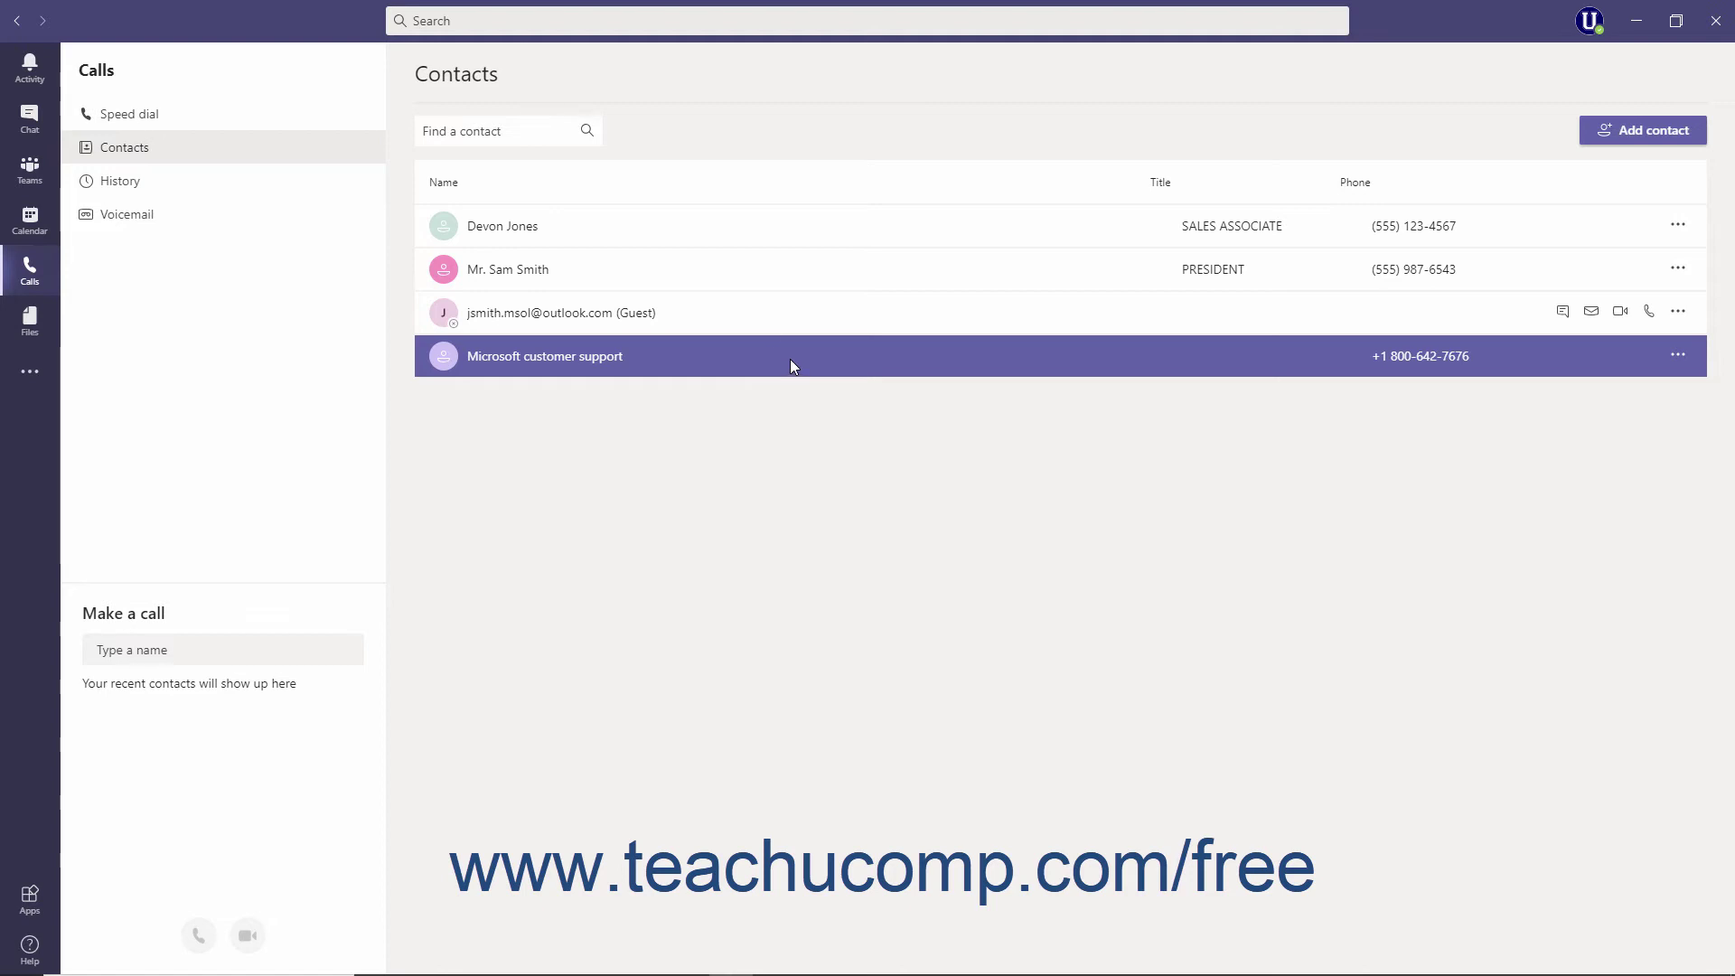
{"action": "left_click", "coordinate": [731, 325]}
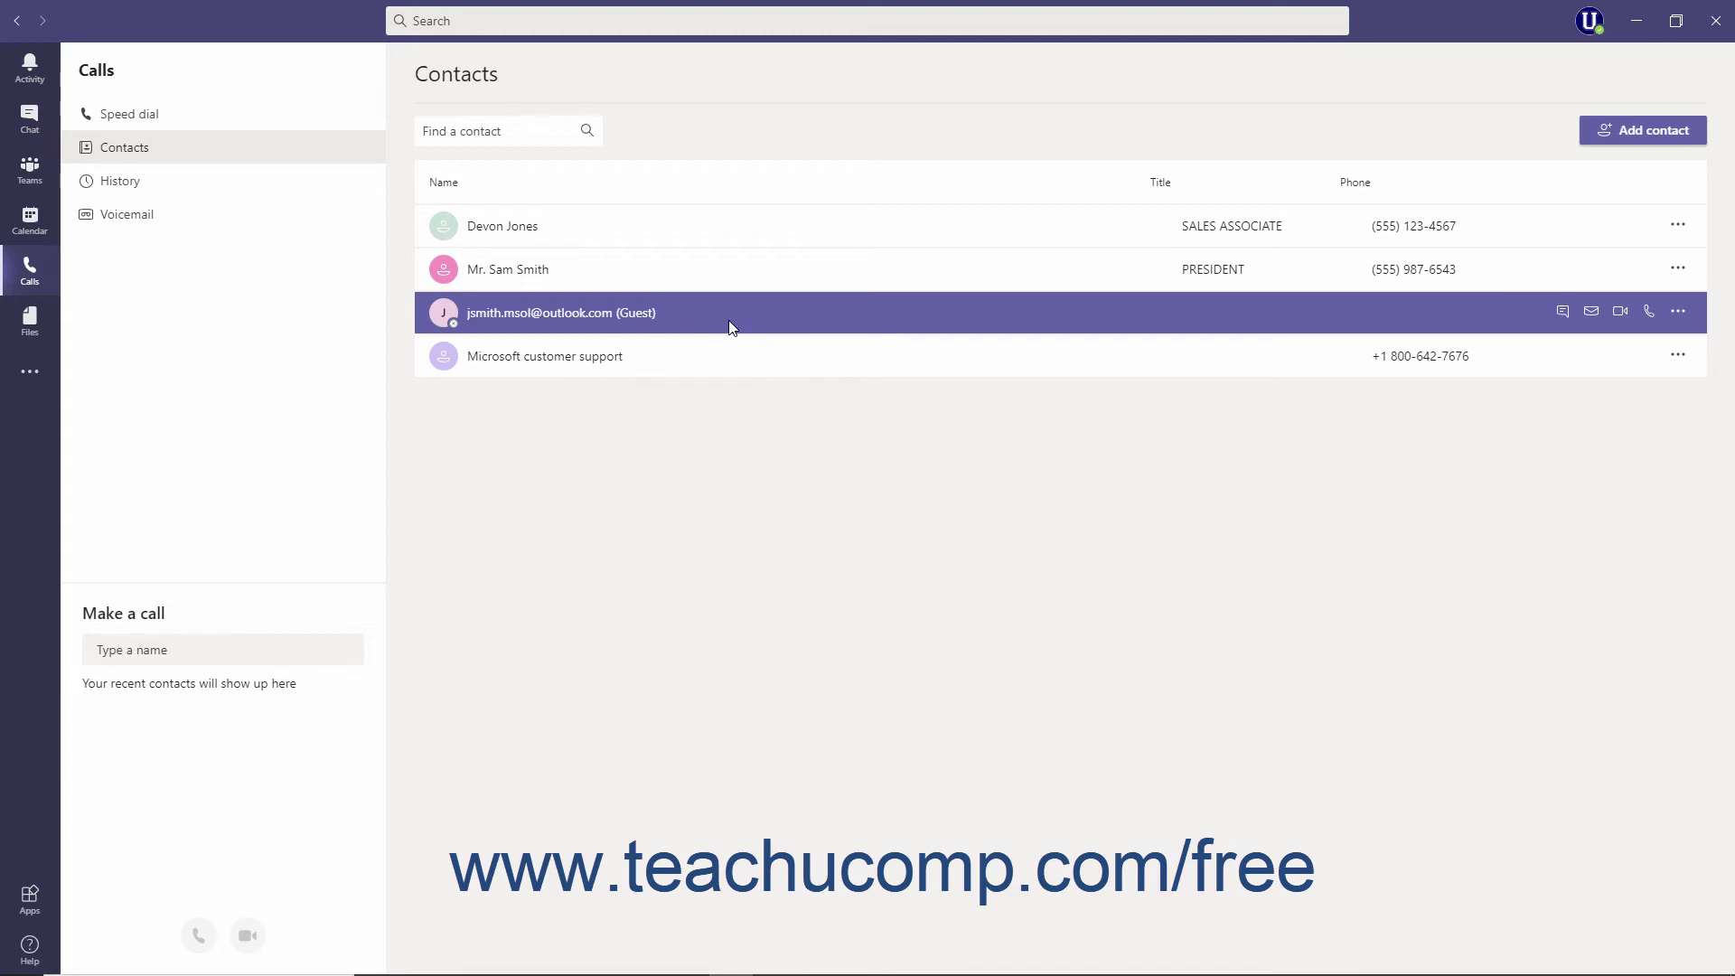
{"action": "left_click", "coordinate": [37, 284]}
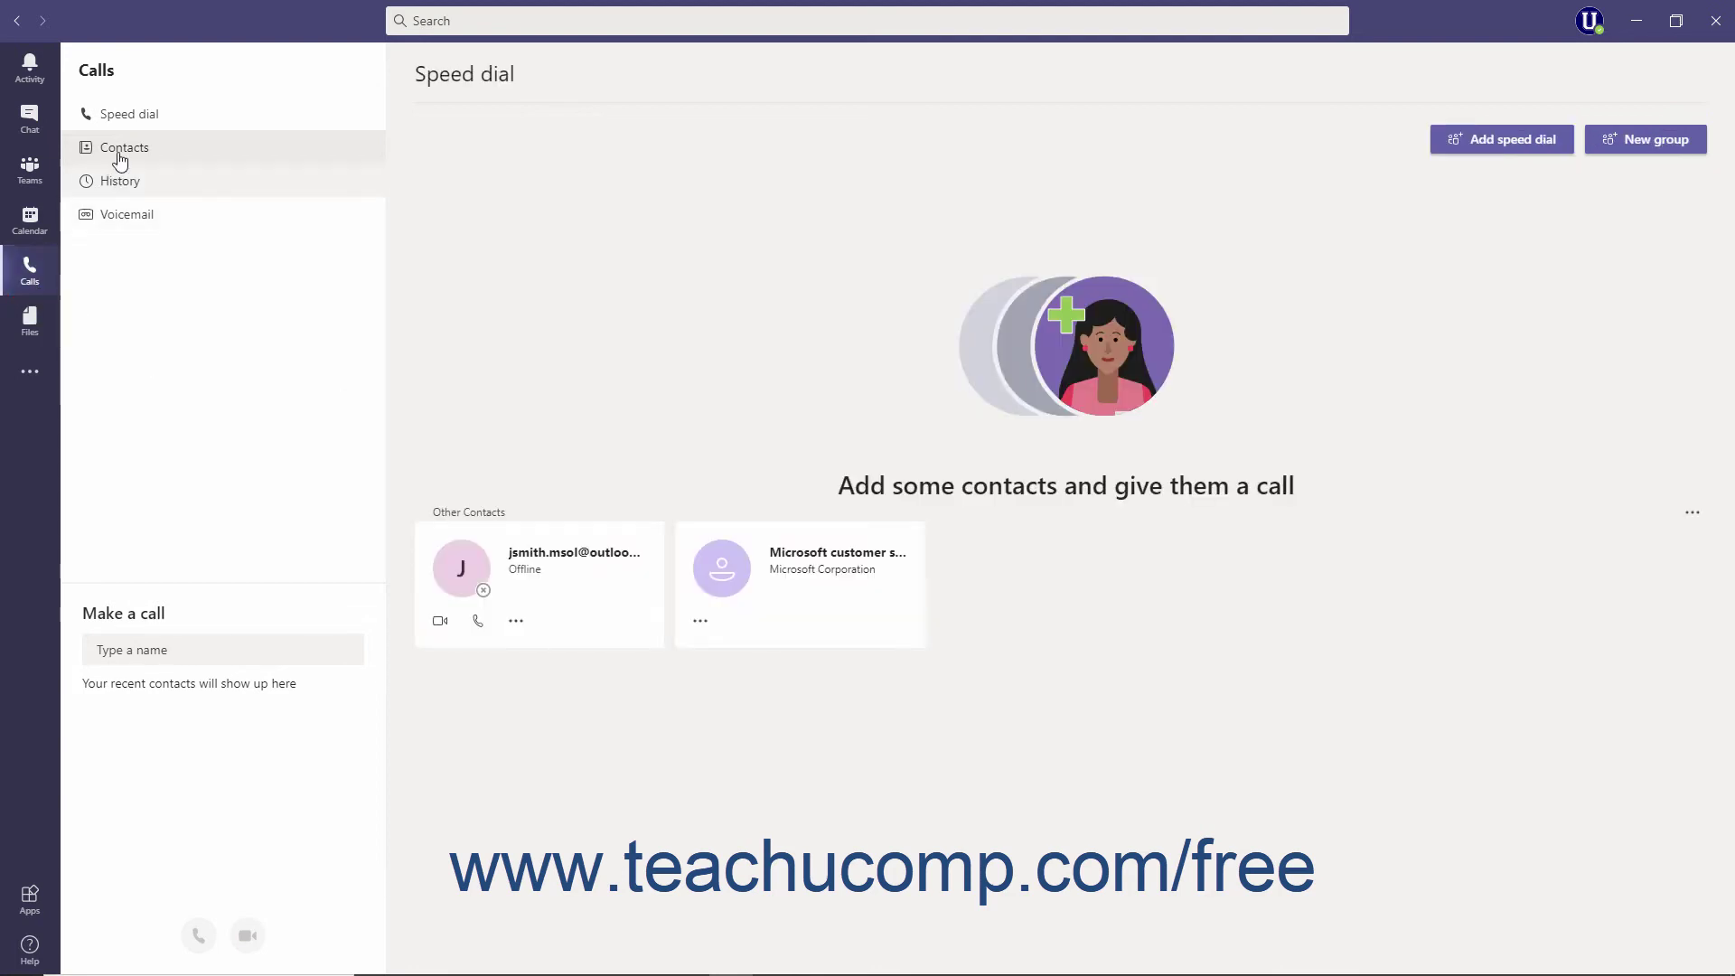
Create a Speed dial contact group named 'Favorite Contacts'
{"action": "left_click", "coordinate": [133, 123]}
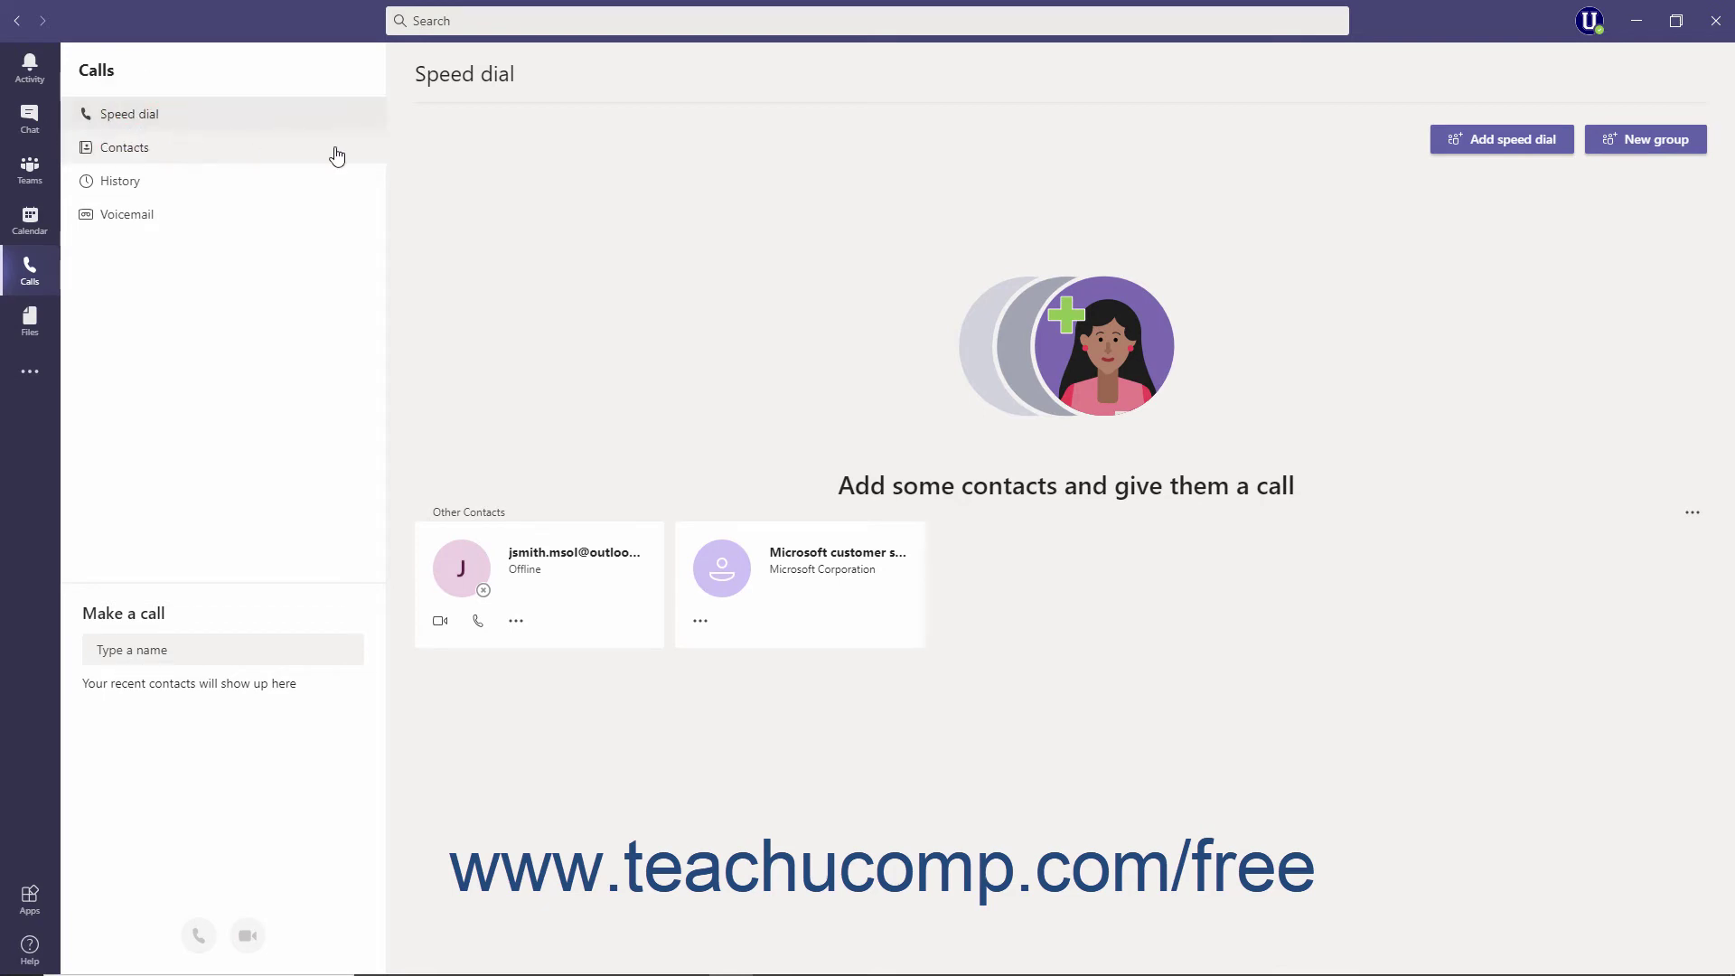
{"action": "left_click", "coordinate": [1615, 151]}
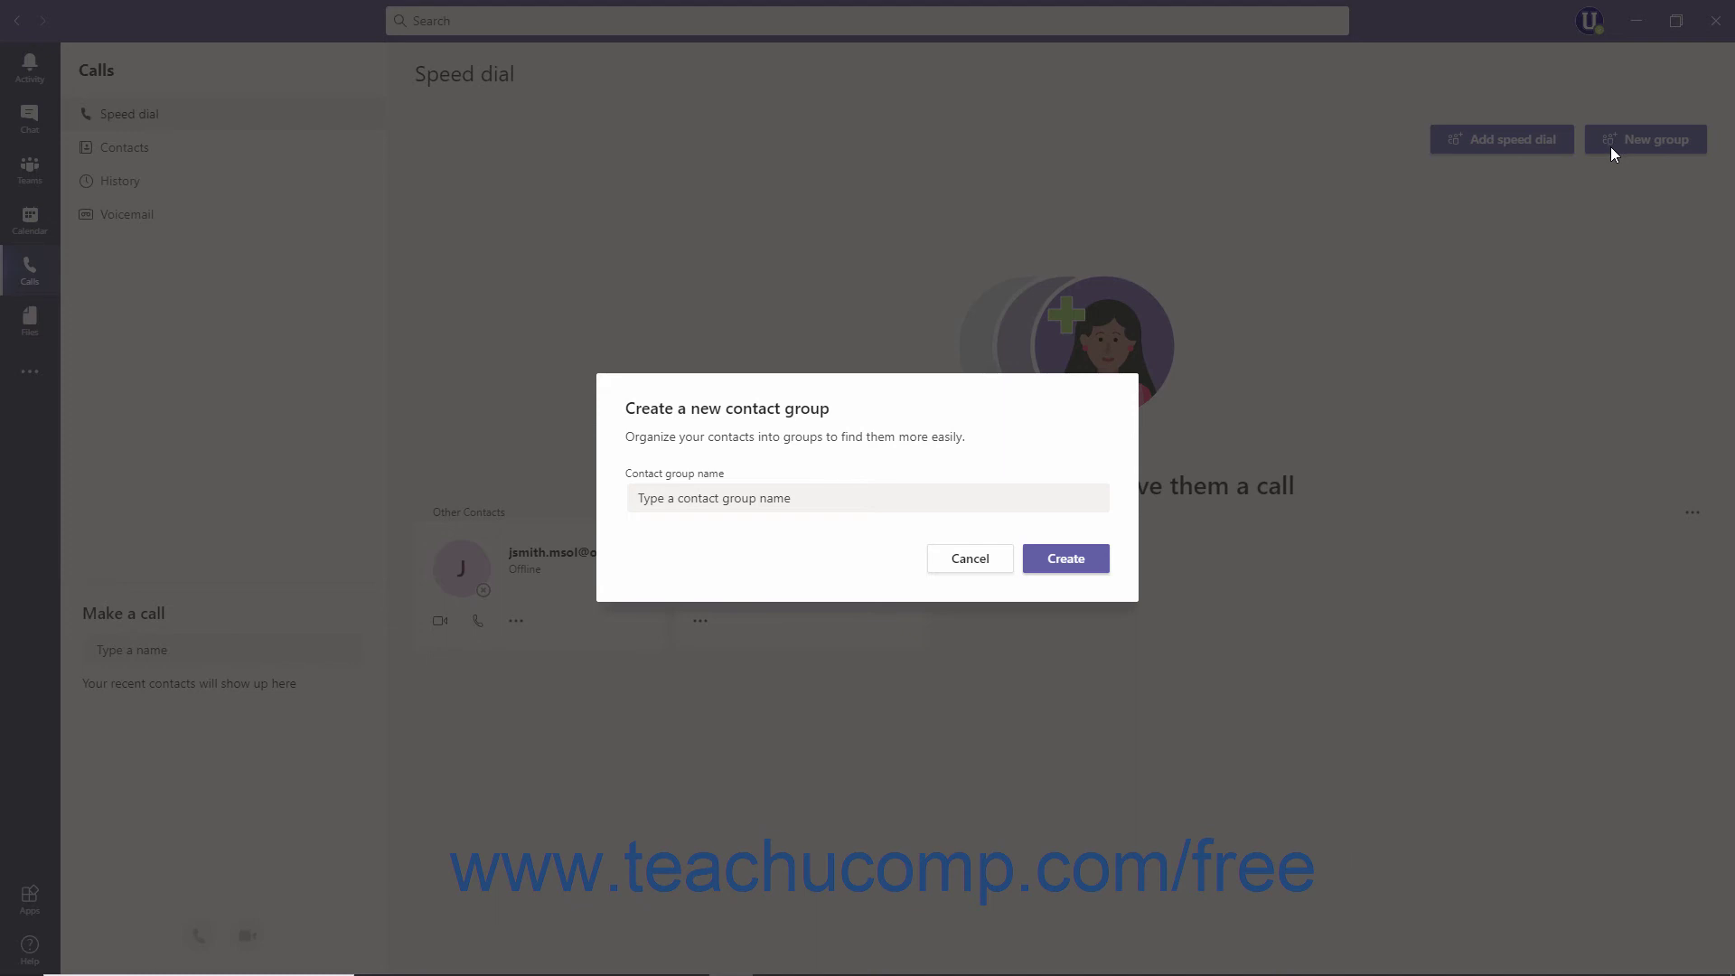
{"action": "left_click", "coordinate": [704, 498]}
{"action": "type", "text": "Favorite Contacts"}
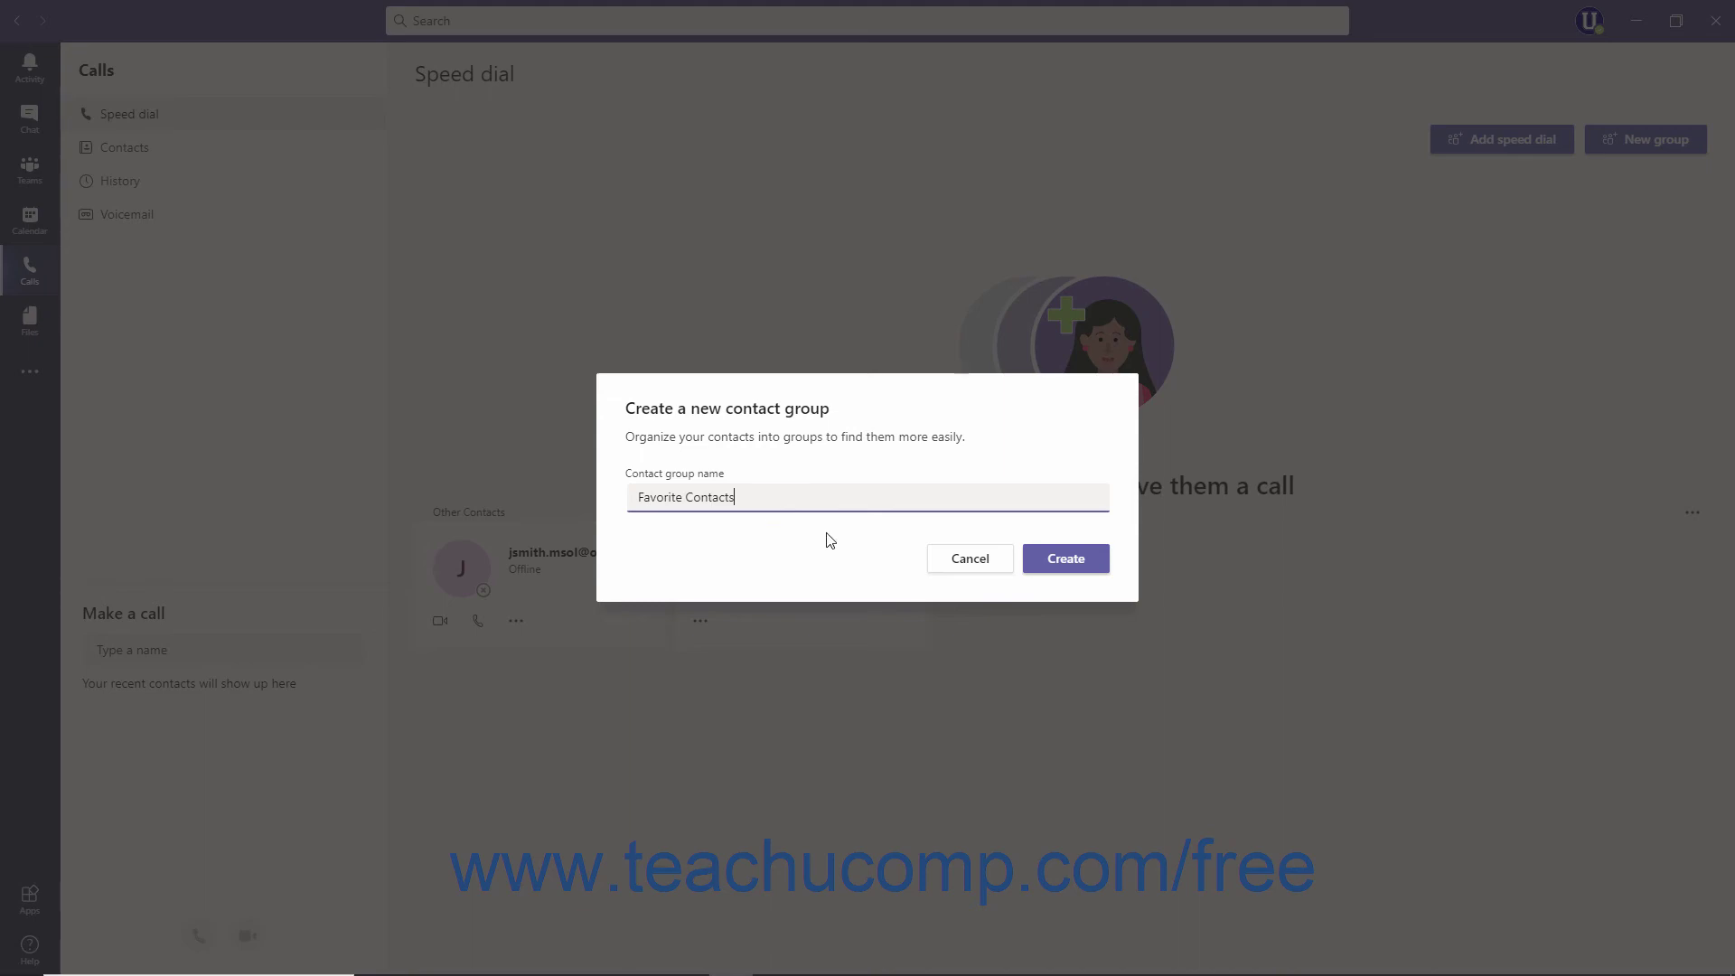
{"action": "left_click", "coordinate": [1058, 560]}
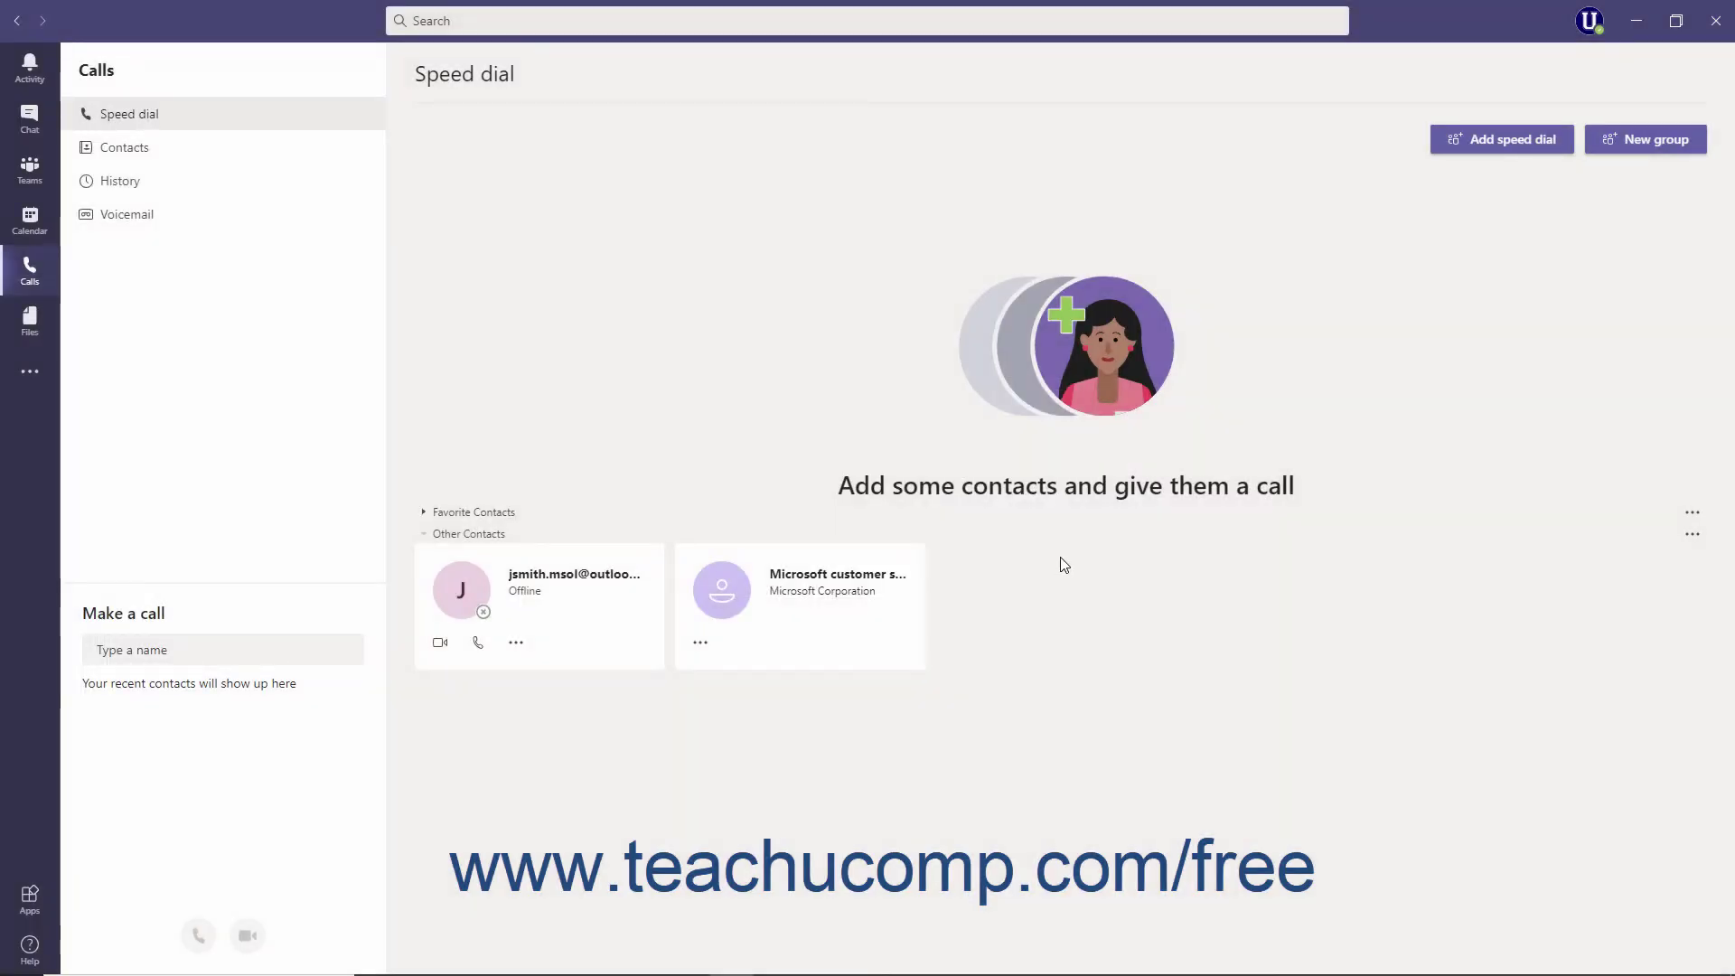
Add the guest contact to Favorite Contacts, found by part of its e-mail
{"action": "left_click", "coordinate": [1689, 519]}
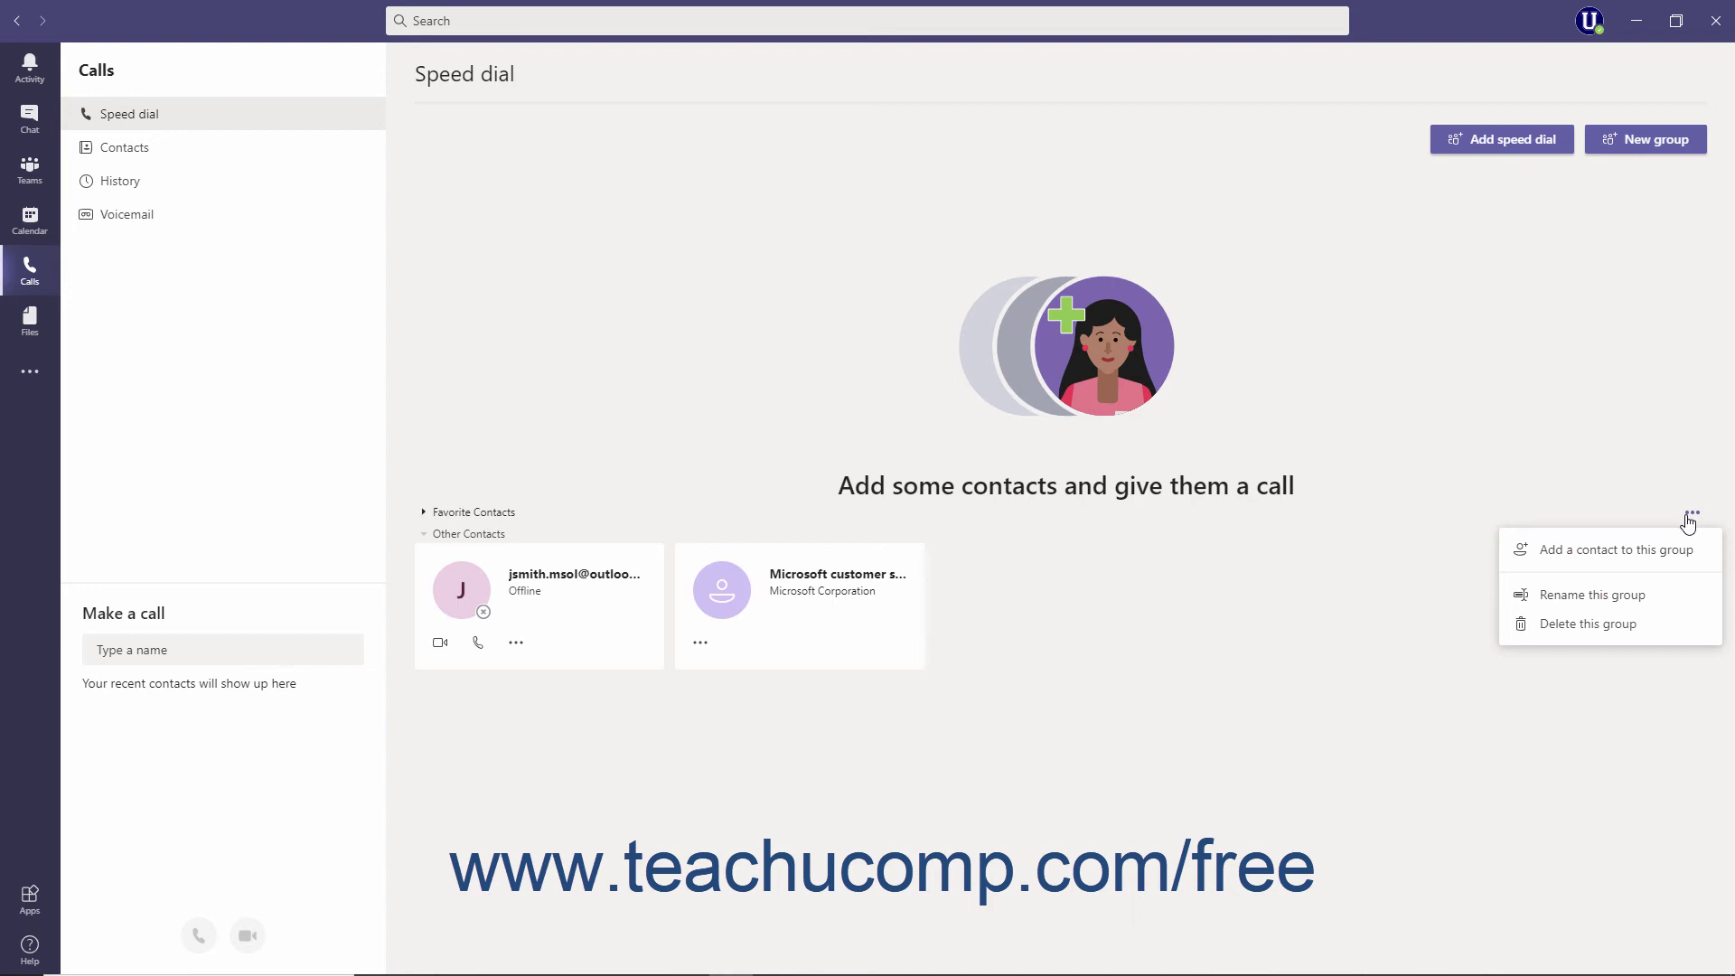
{"action": "left_click", "coordinate": [1646, 552]}
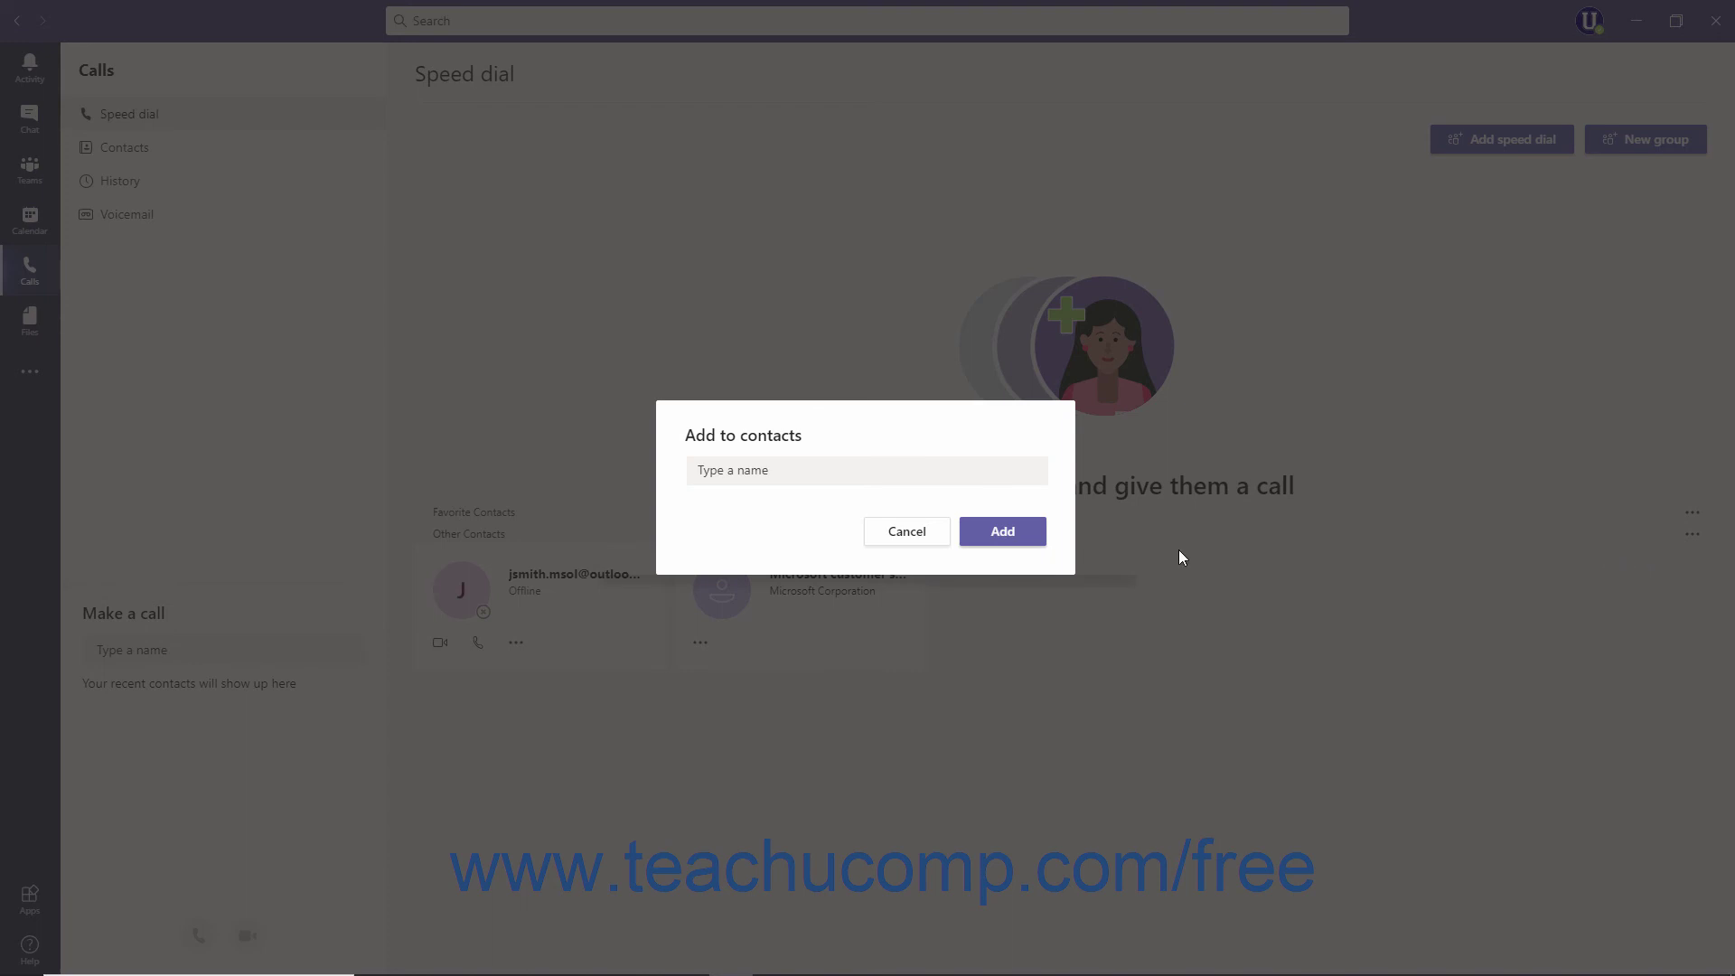
{"action": "left_click", "coordinate": [791, 469]}
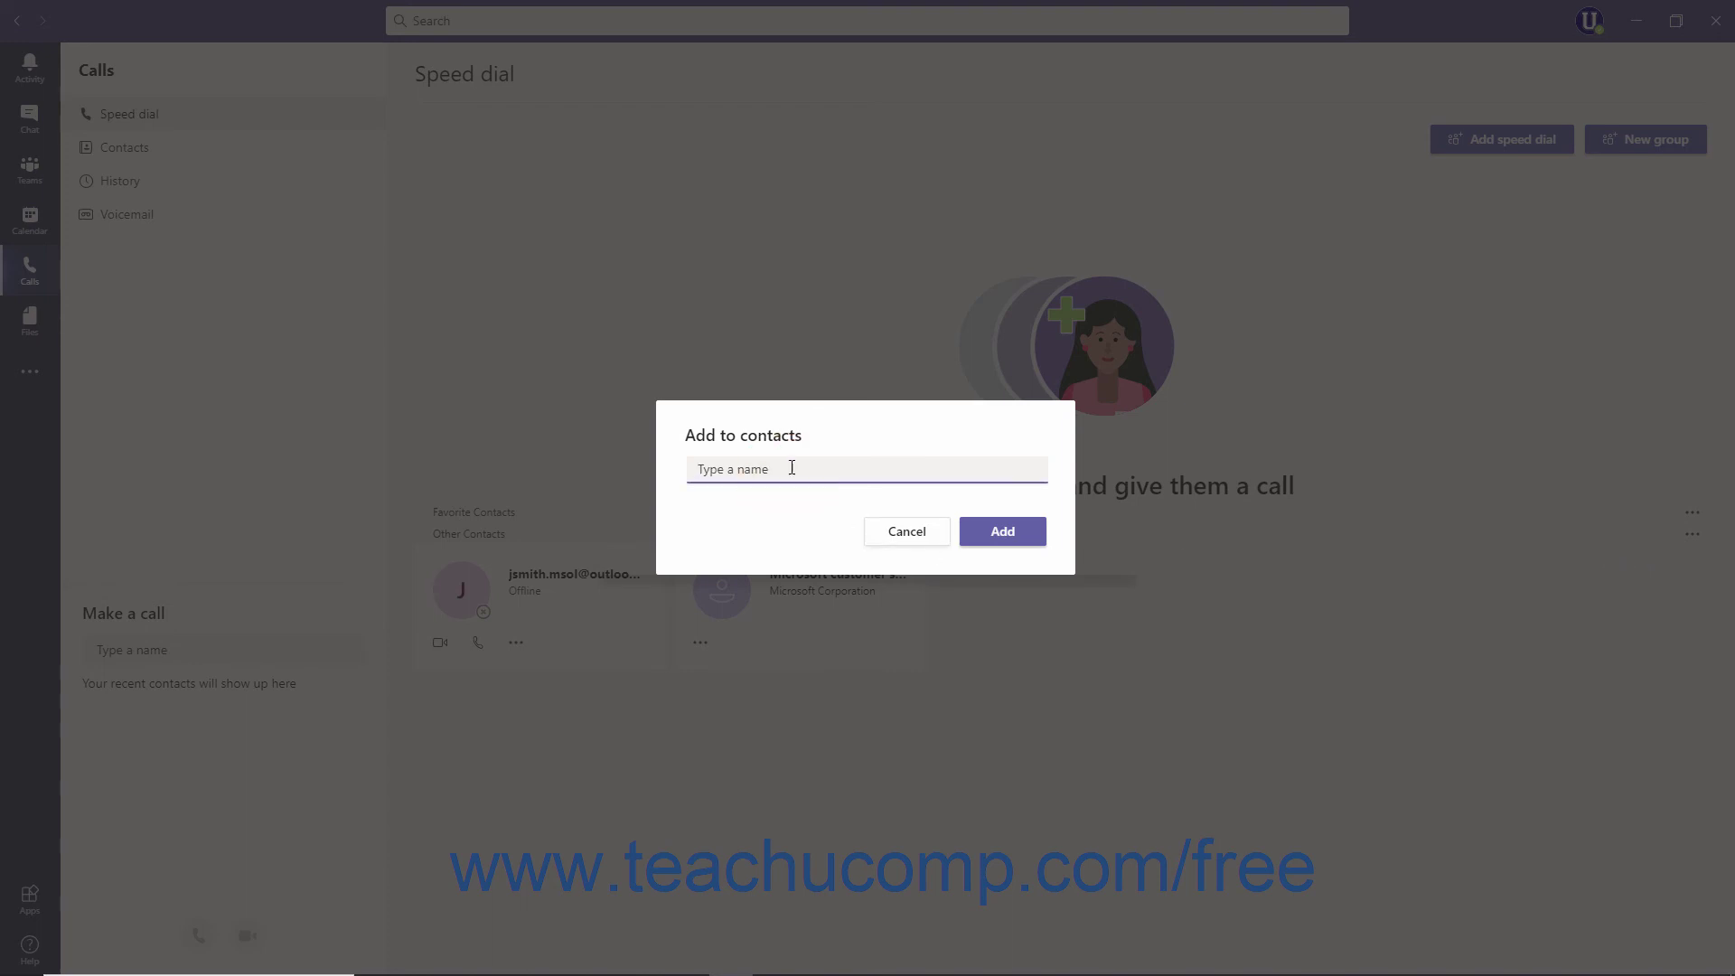
{"action": "type", "text": "jsm"}
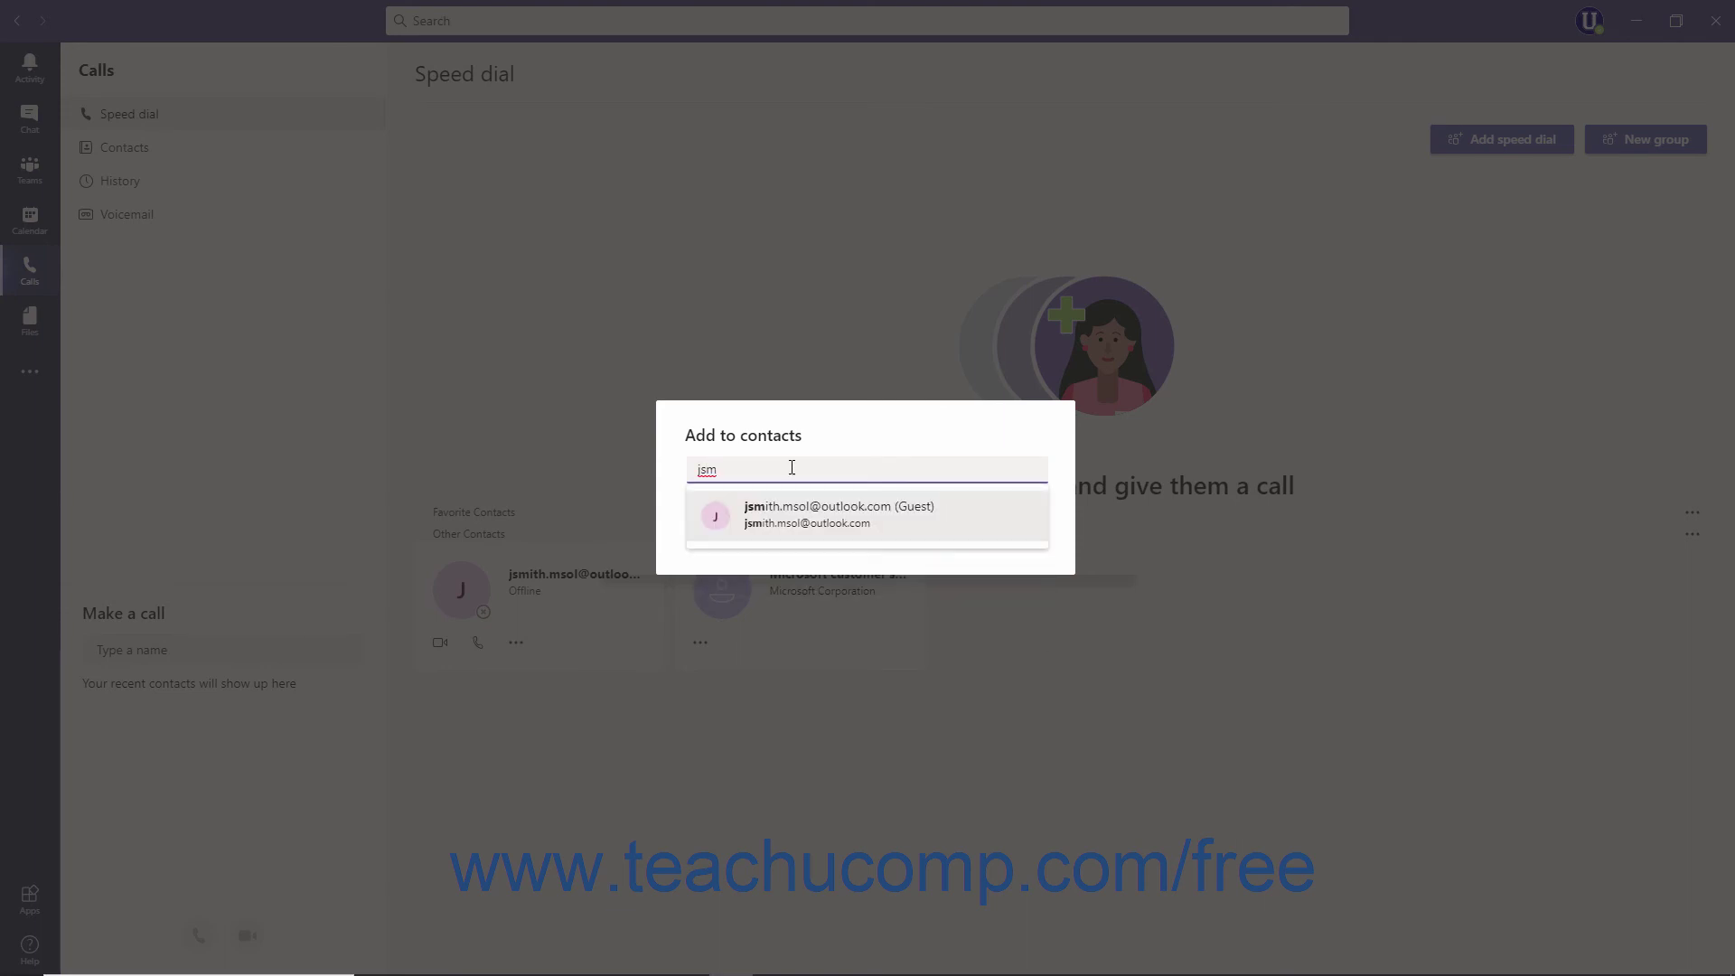
{"action": "left_click", "coordinate": [788, 531]}
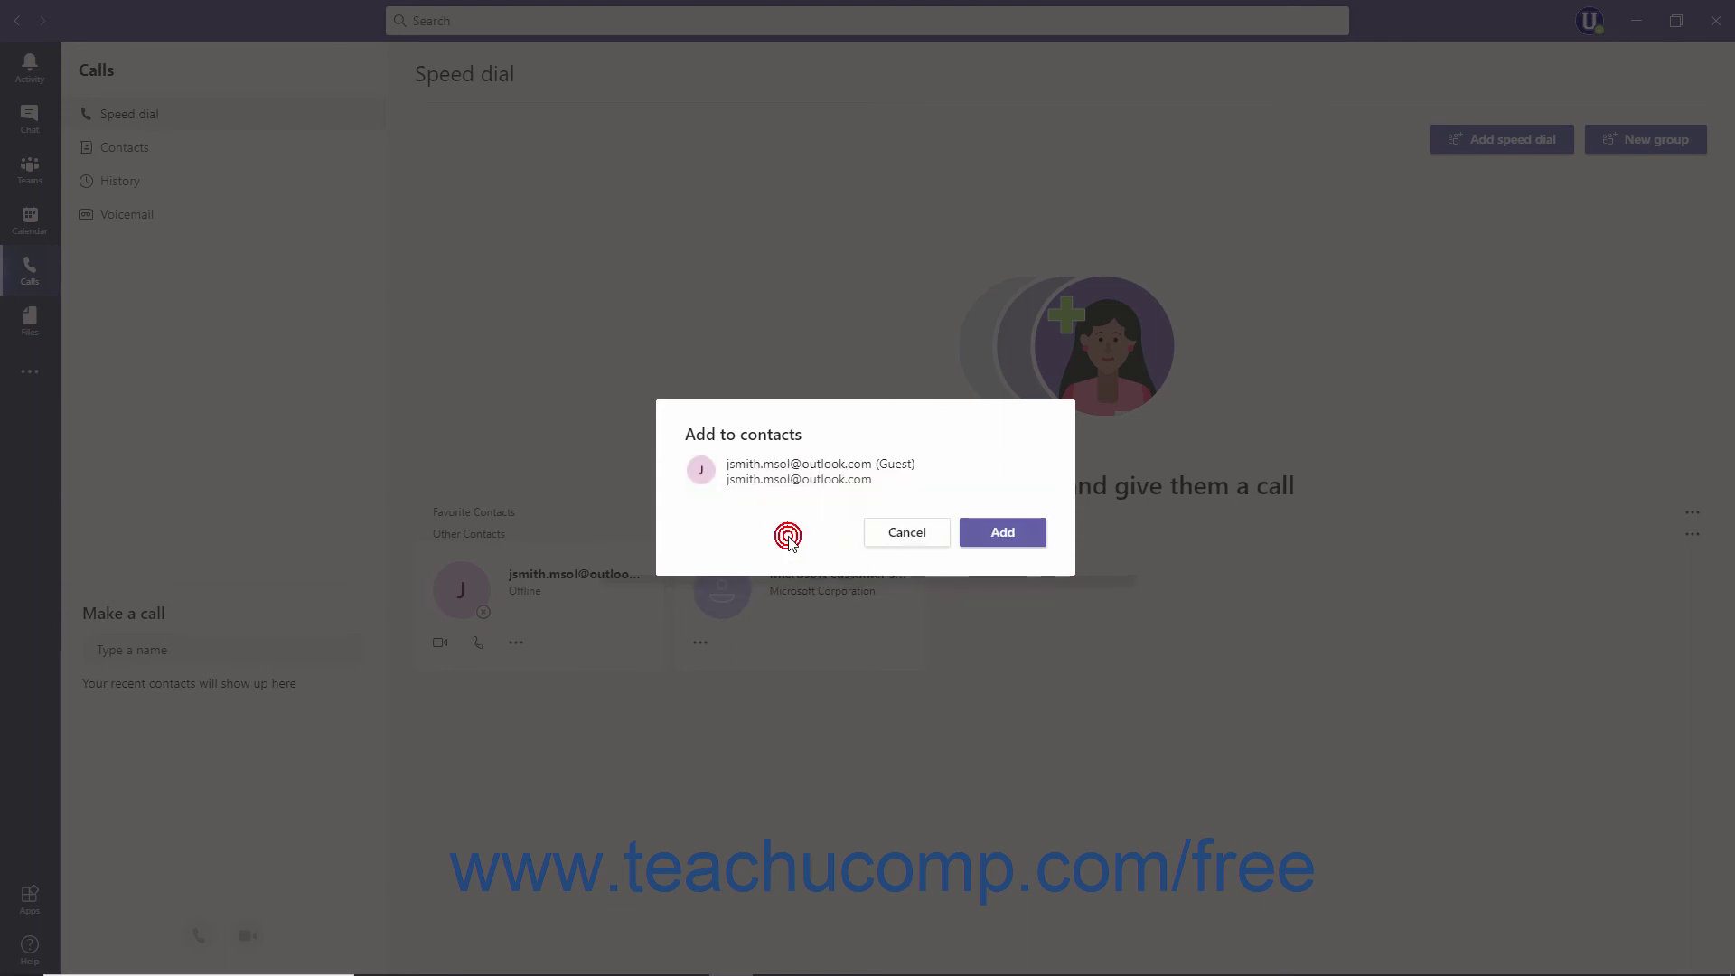
{"action": "left_click", "coordinate": [992, 535]}
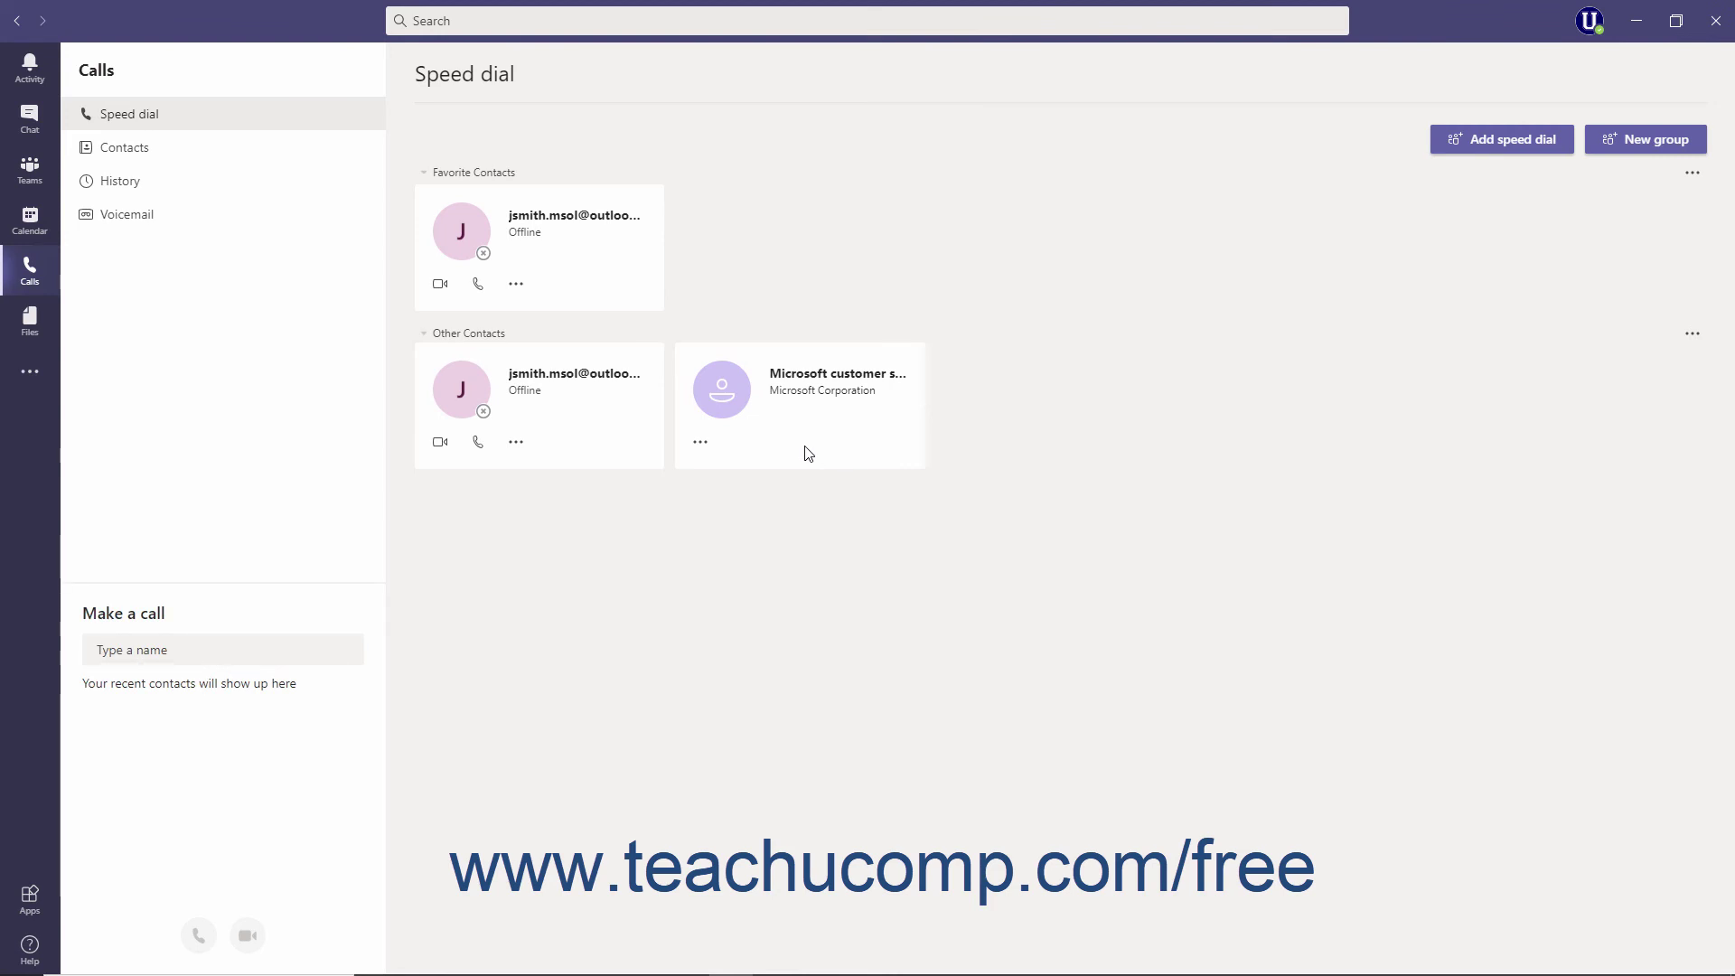
Remove Microsoft customer support from the Other Contacts group
{"action": "left_click", "coordinate": [712, 452]}
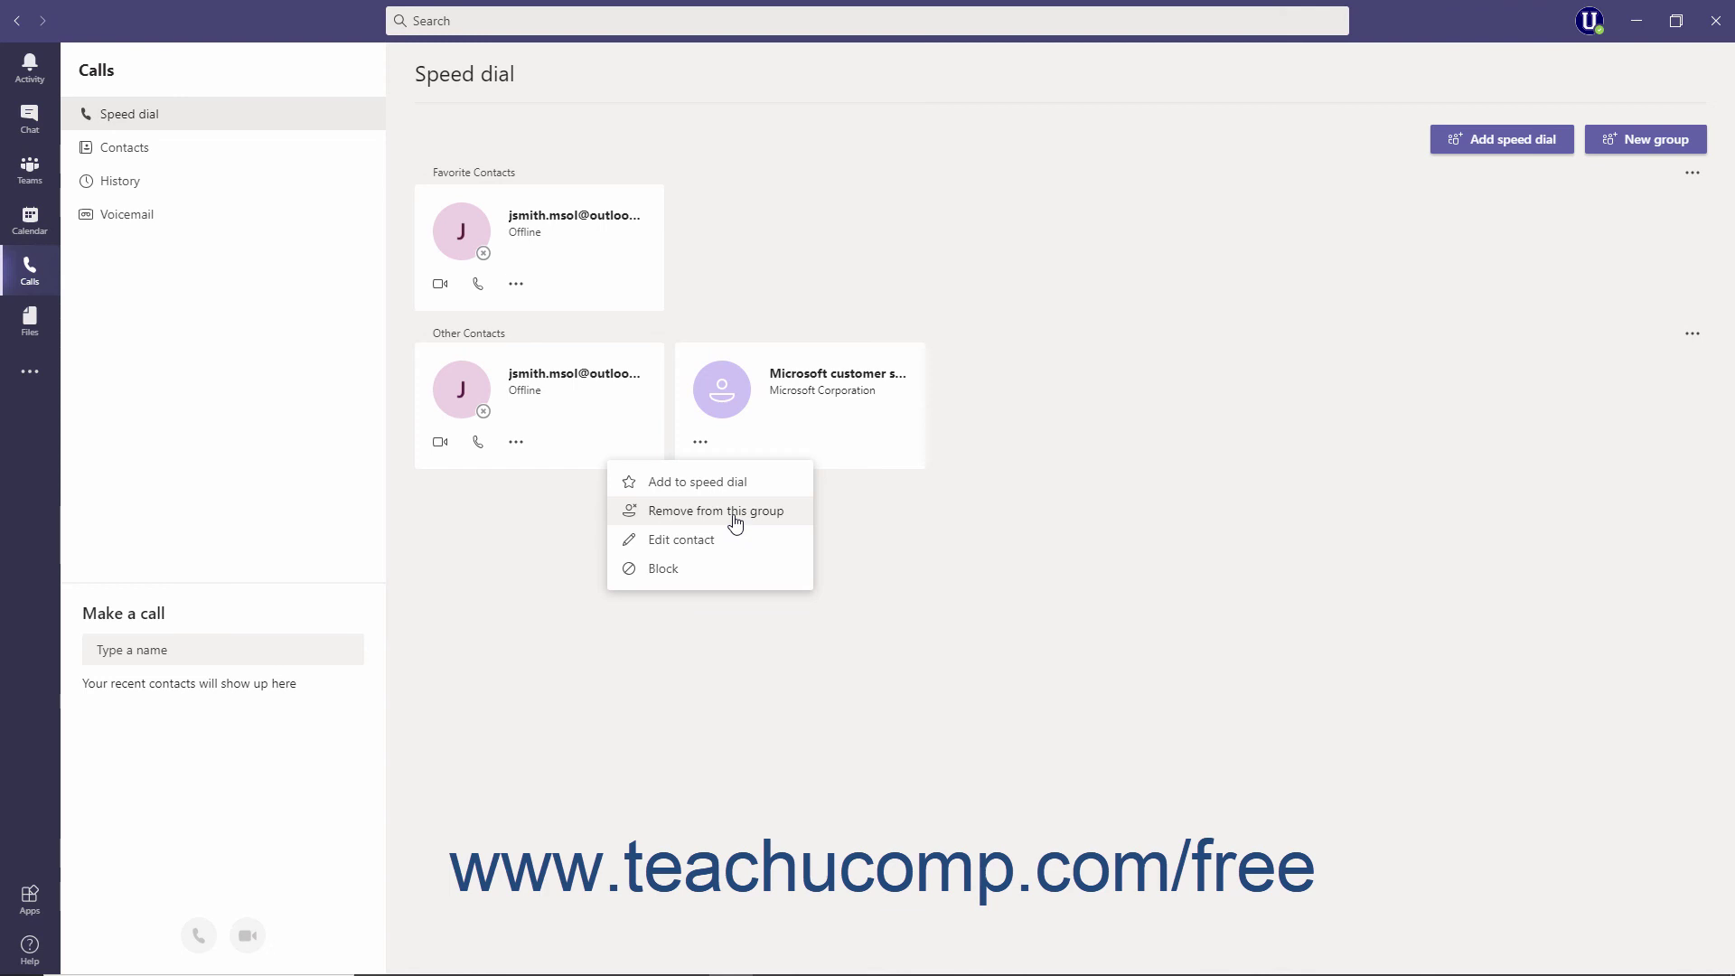
{"action": "left_click", "coordinate": [735, 511]}
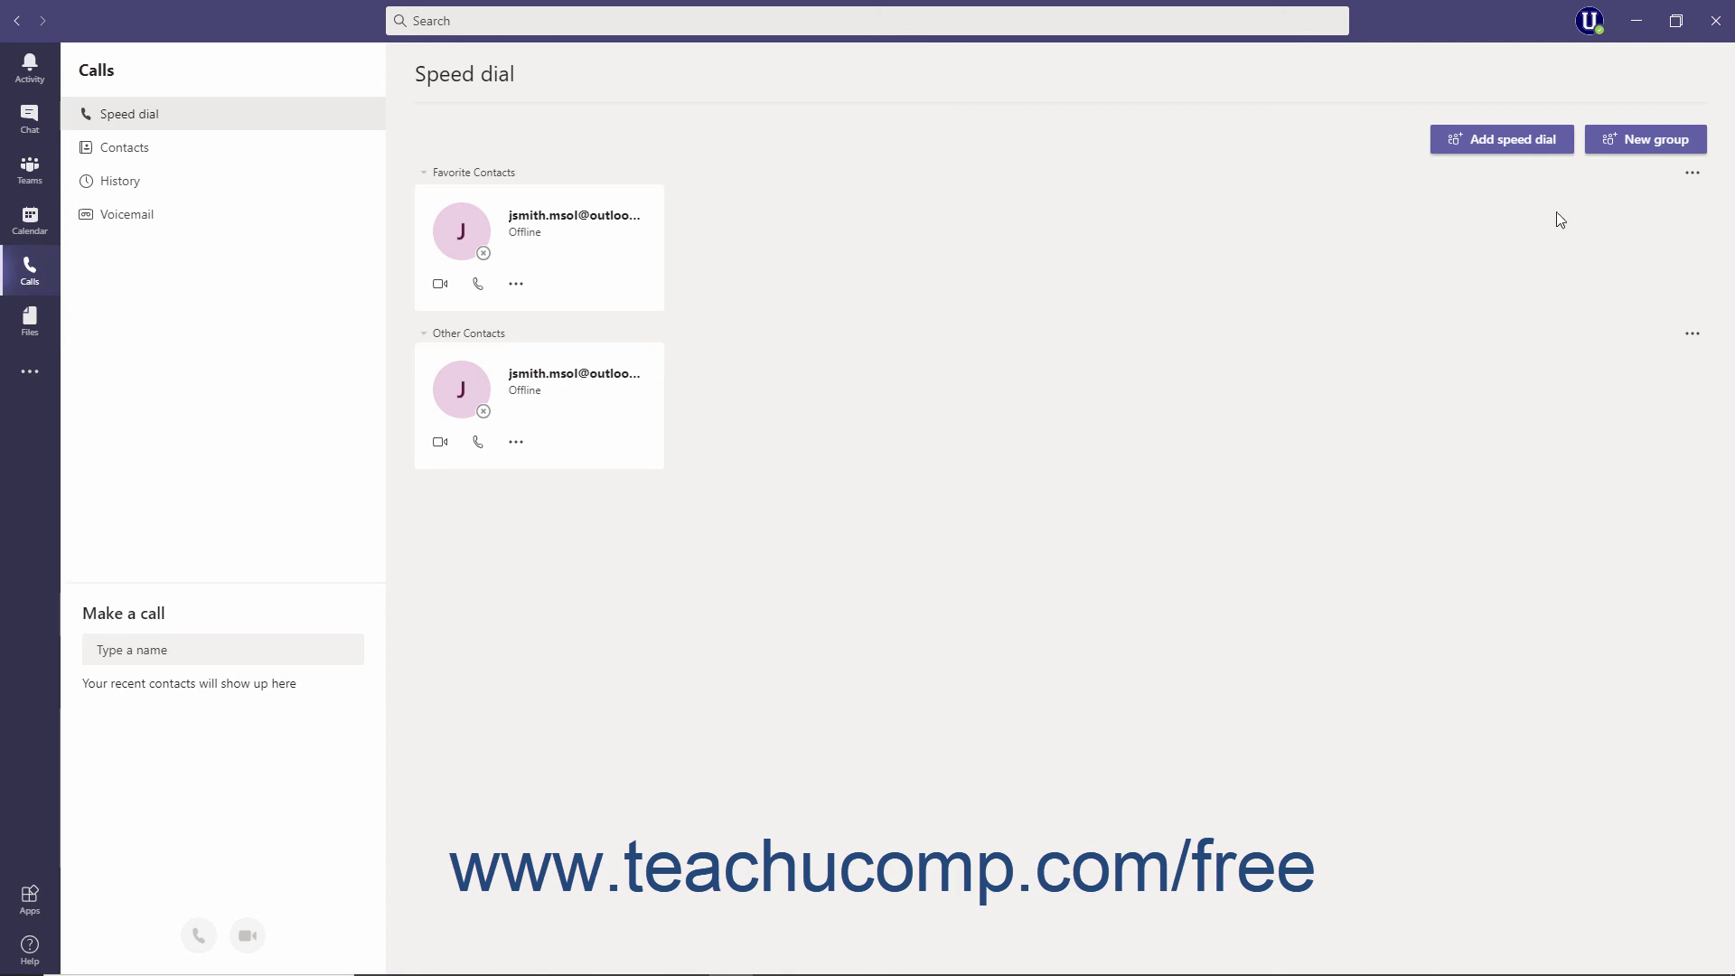
Rename the Favorite Contacts group to 'Favorite Contacts of Mine'
{"action": "left_click", "coordinate": [1692, 175]}
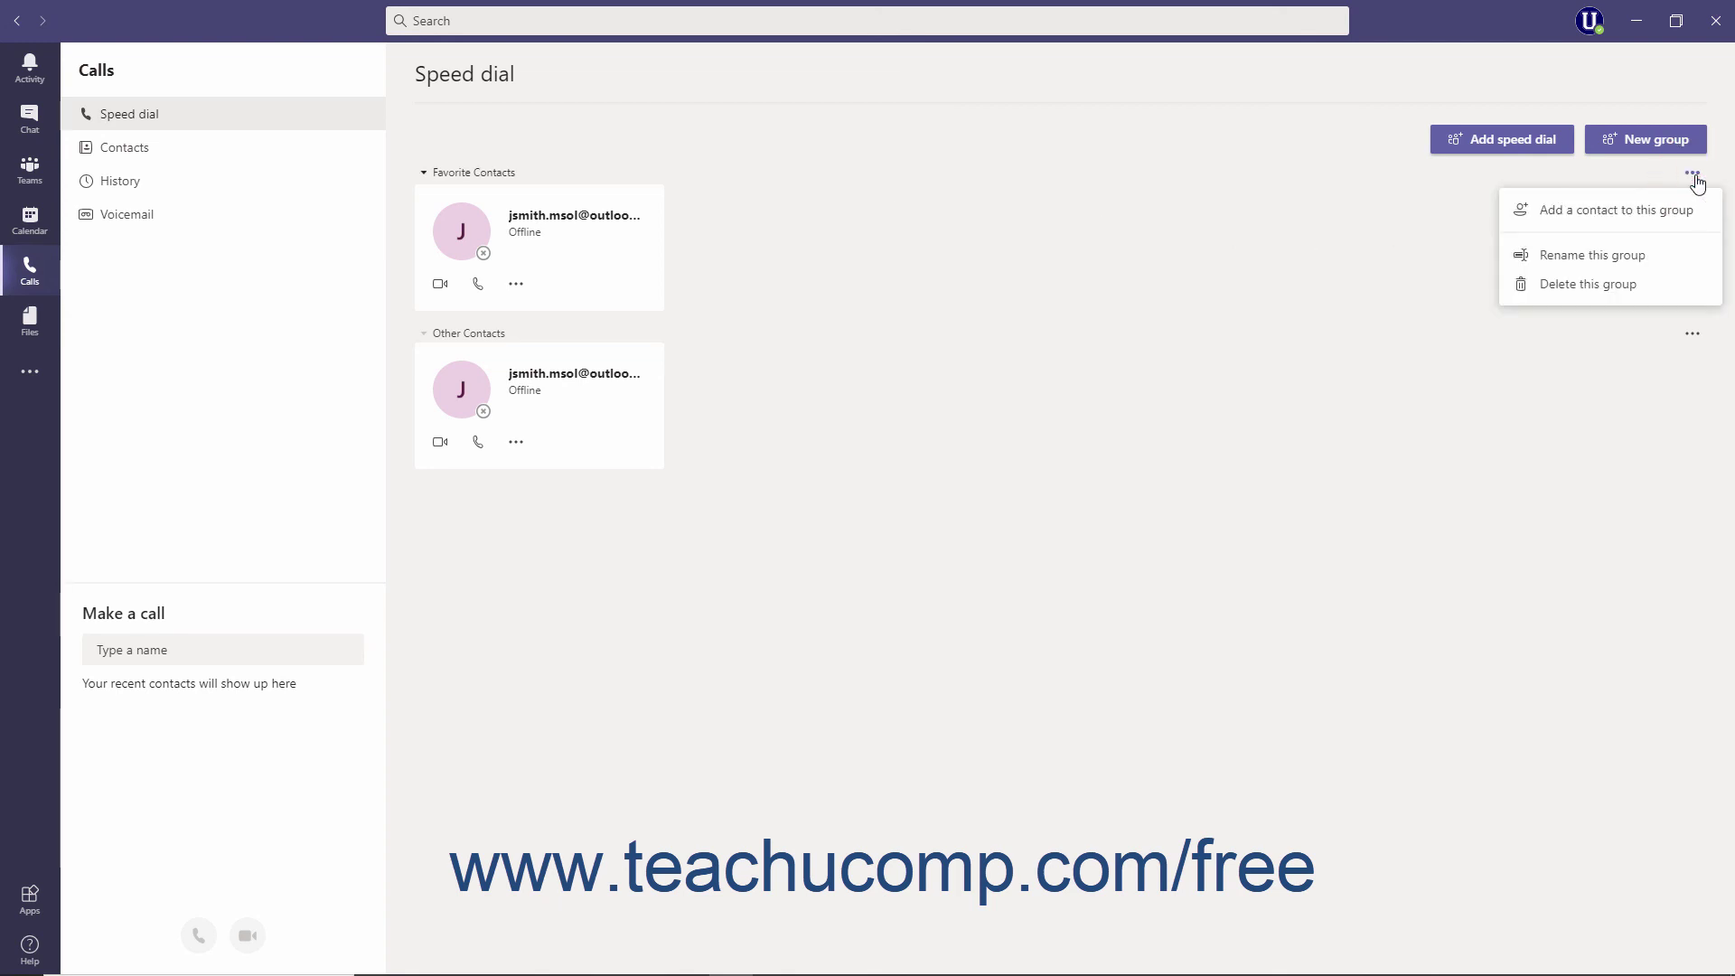
{"action": "left_click", "coordinate": [1639, 258]}
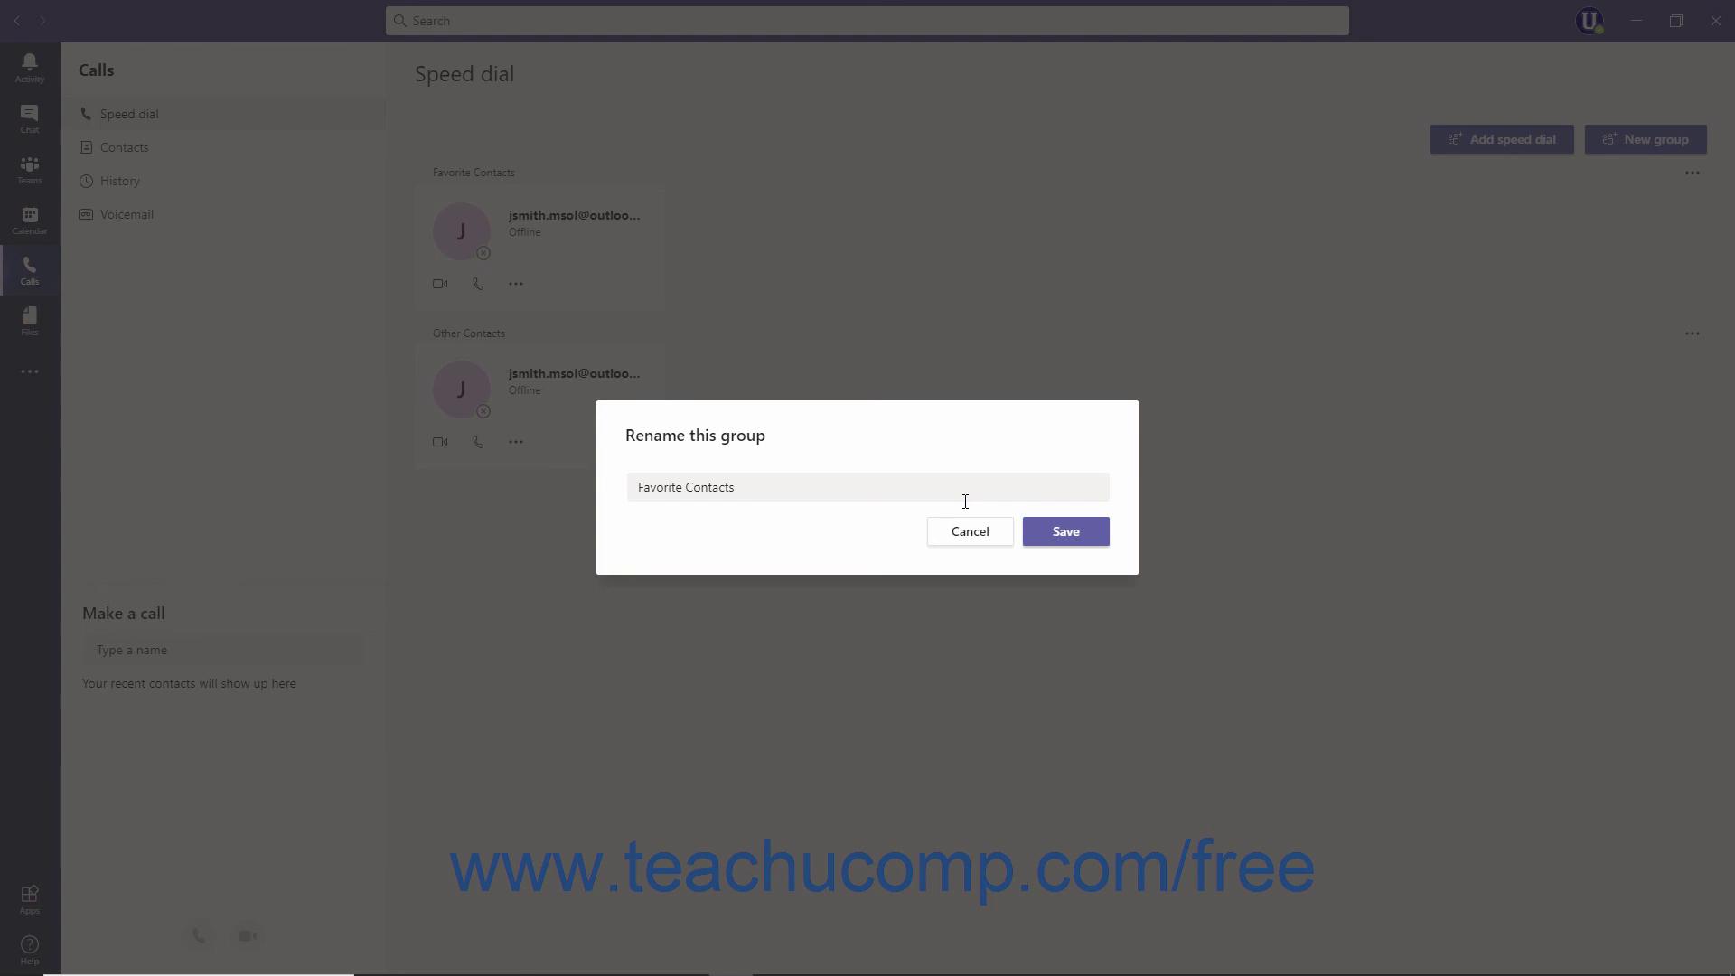
{"action": "left_click", "coordinate": [964, 497]}
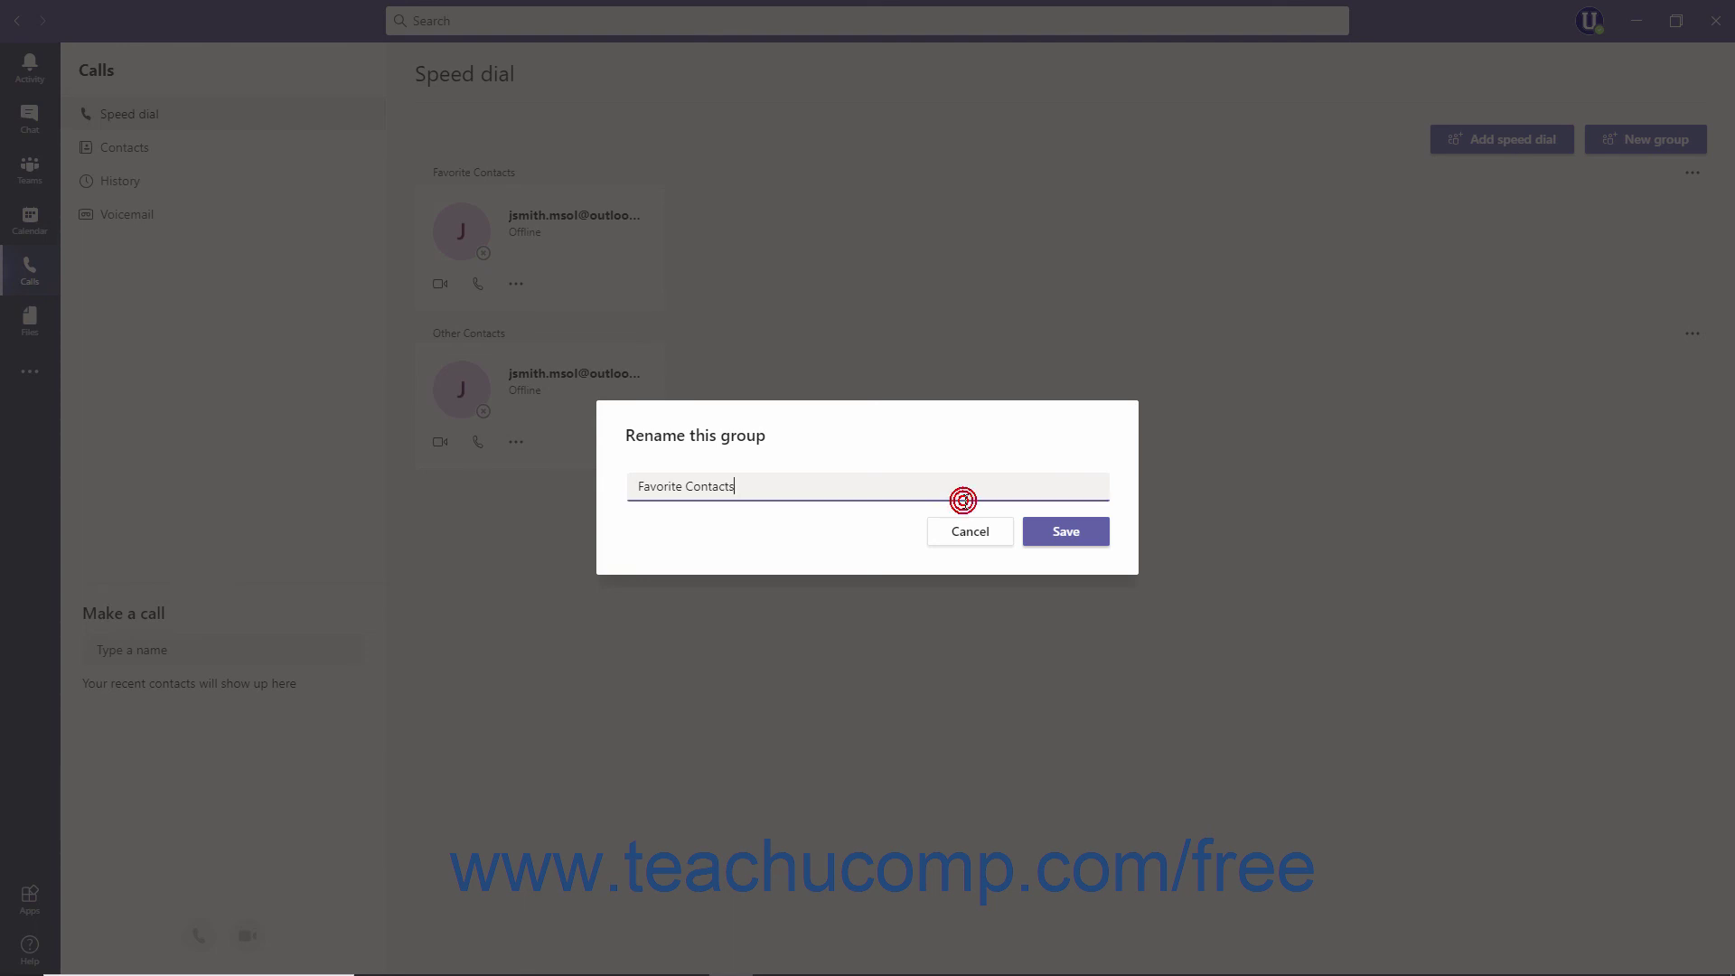
{"action": "type", "text": "of Mine"}
{"action": "left_click", "coordinate": [1046, 536]}
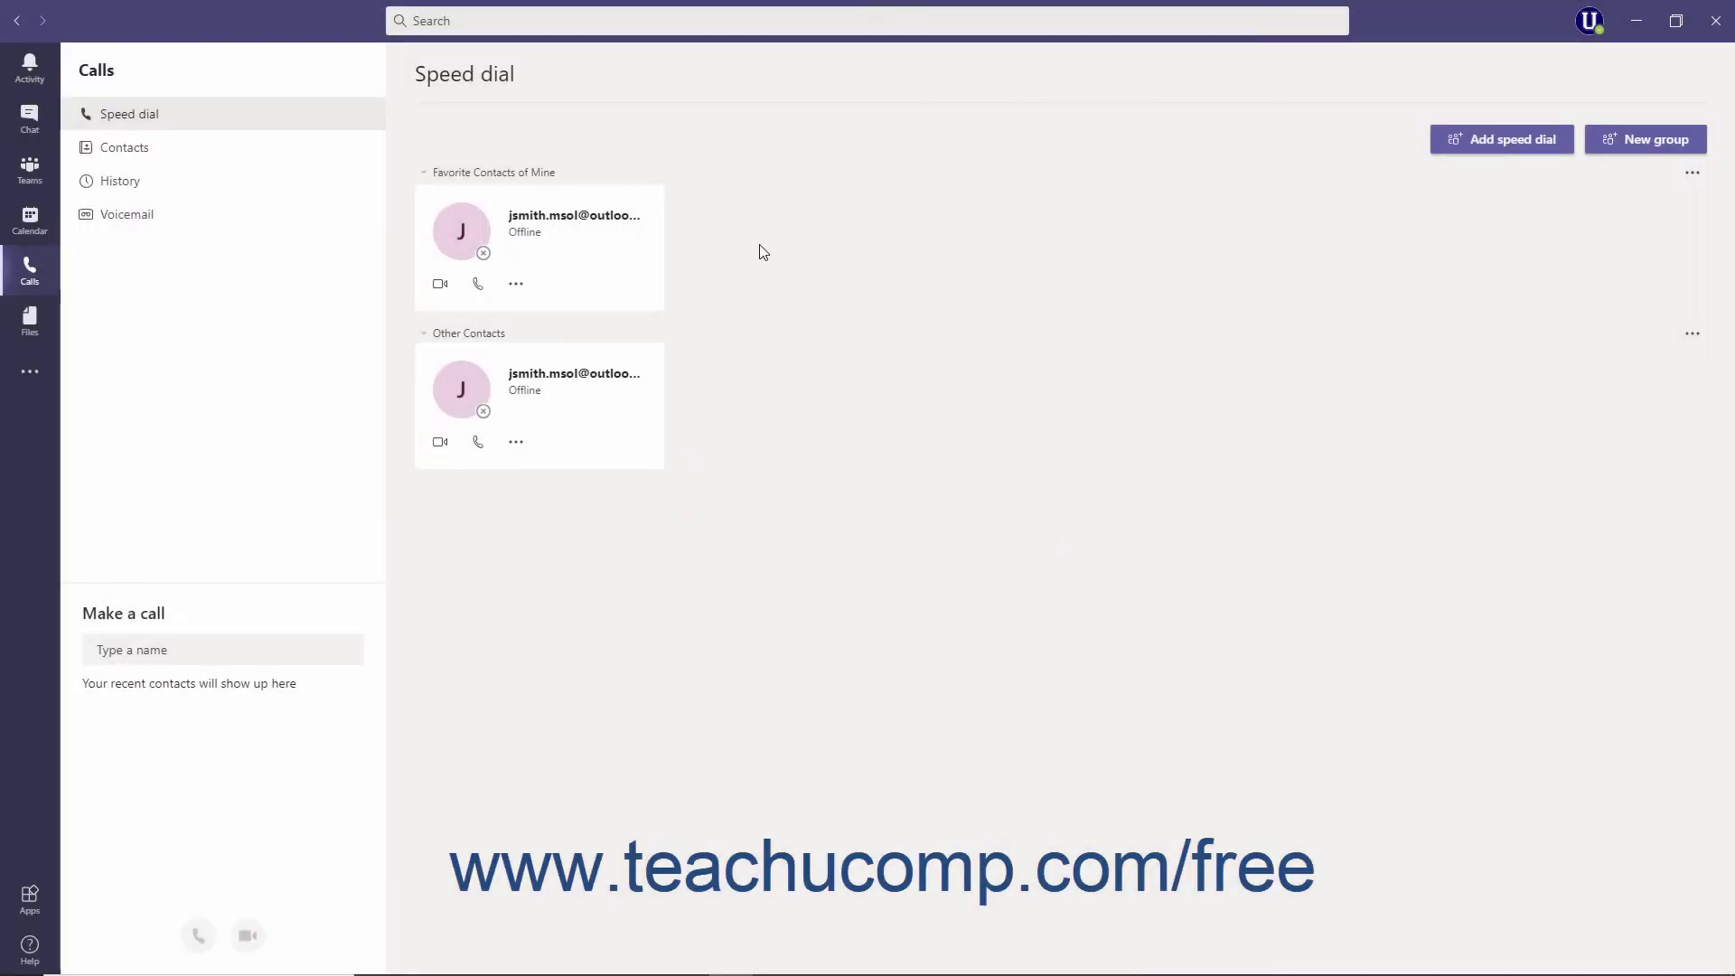
Choose Delete this group for 'Favorite Contacts of Mine' to bring up the confirmation
{"action": "left_click", "coordinate": [1689, 178]}
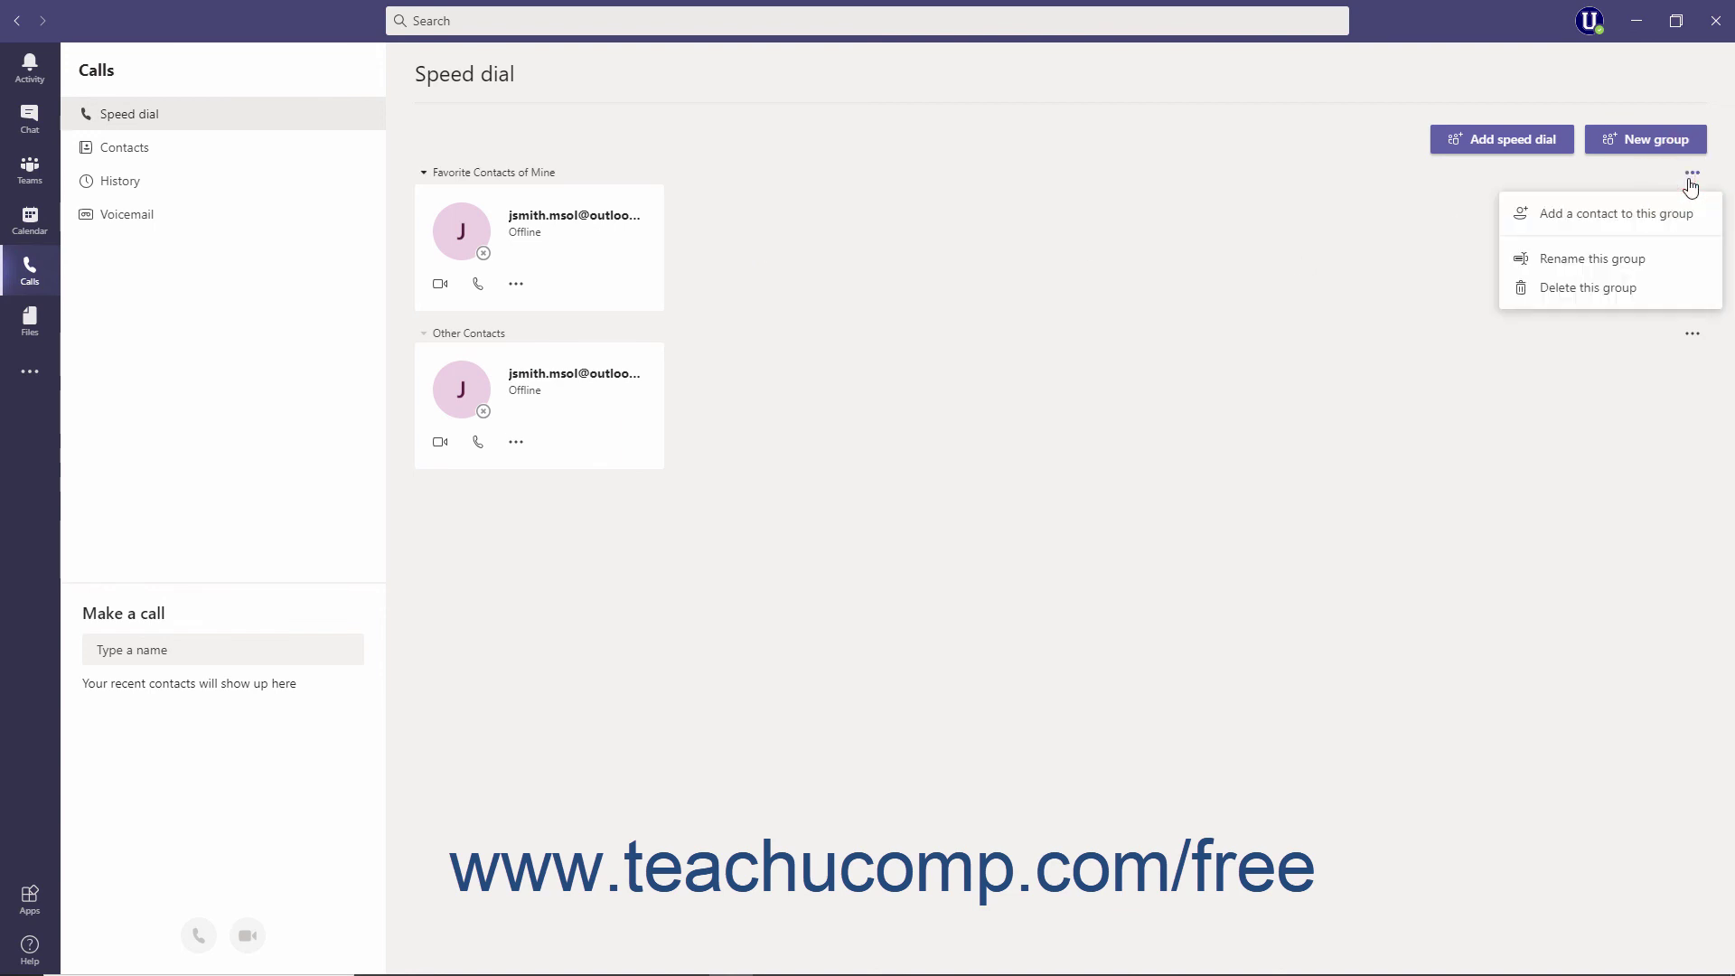
{"action": "left_click", "coordinate": [1639, 289]}
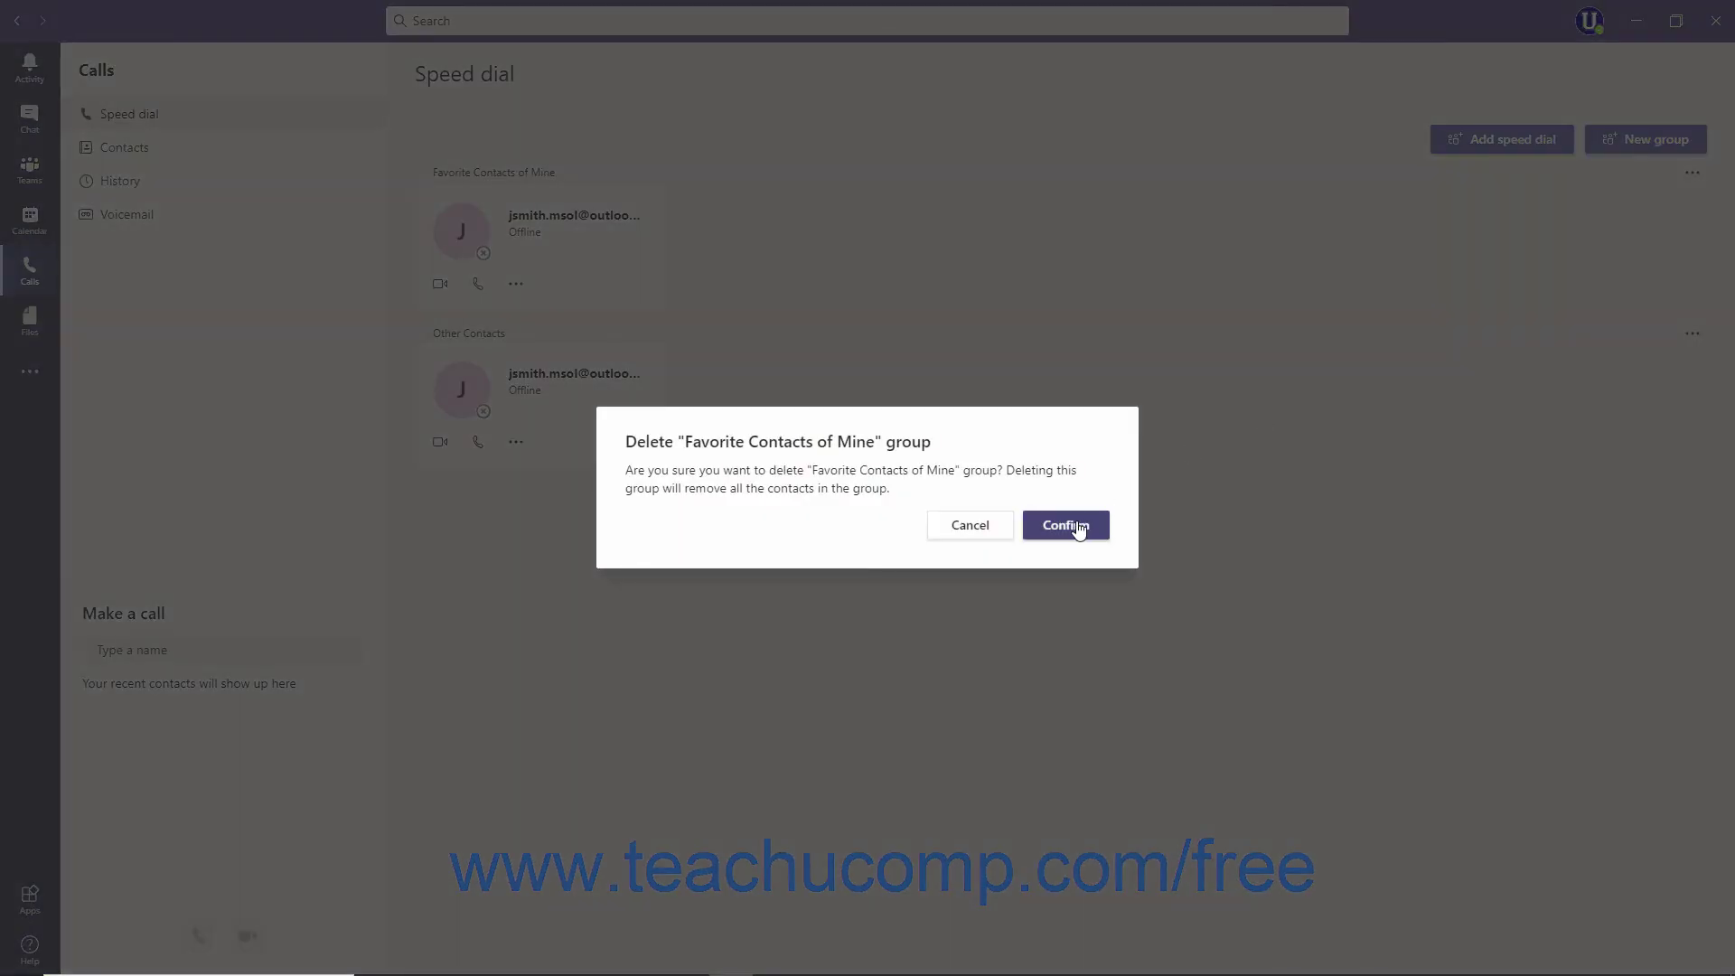